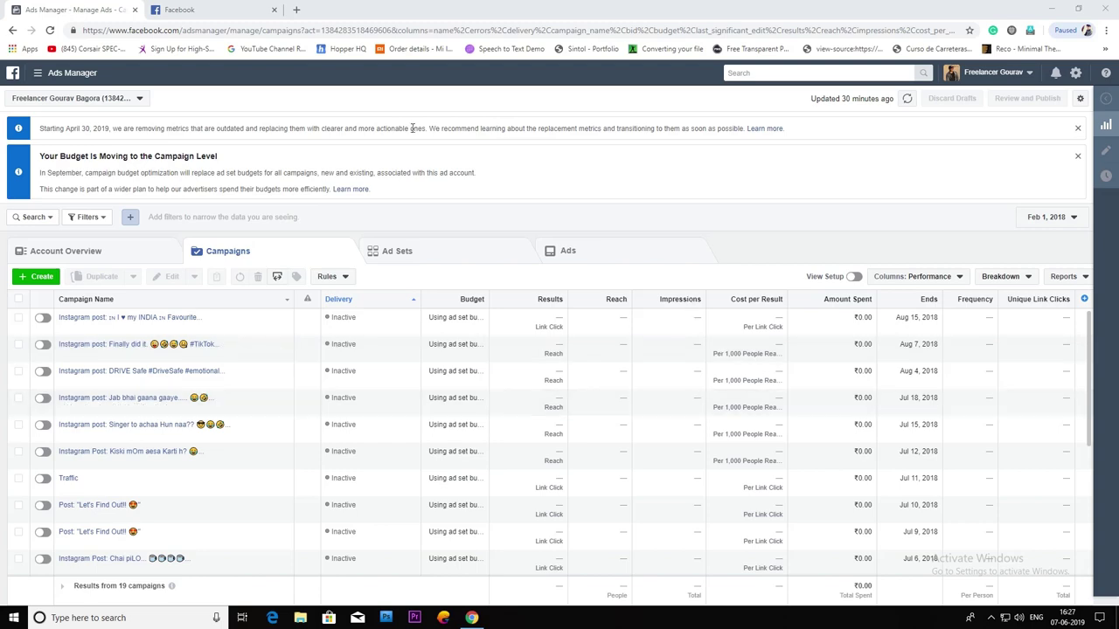
pyautogui.click(211, 9)
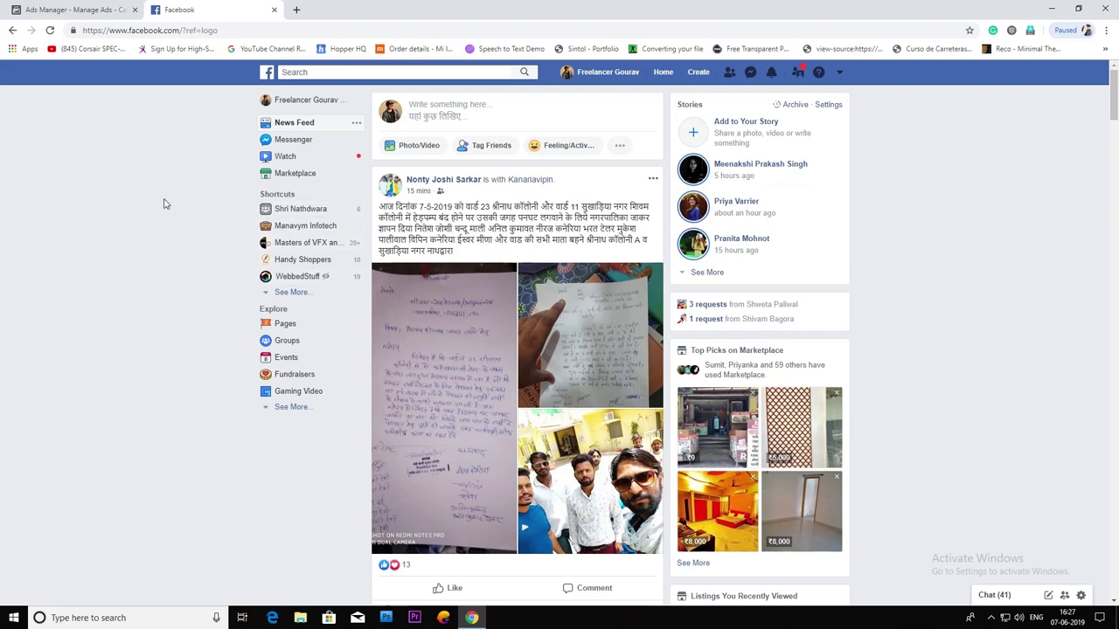
pyautogui.click(70, 7)
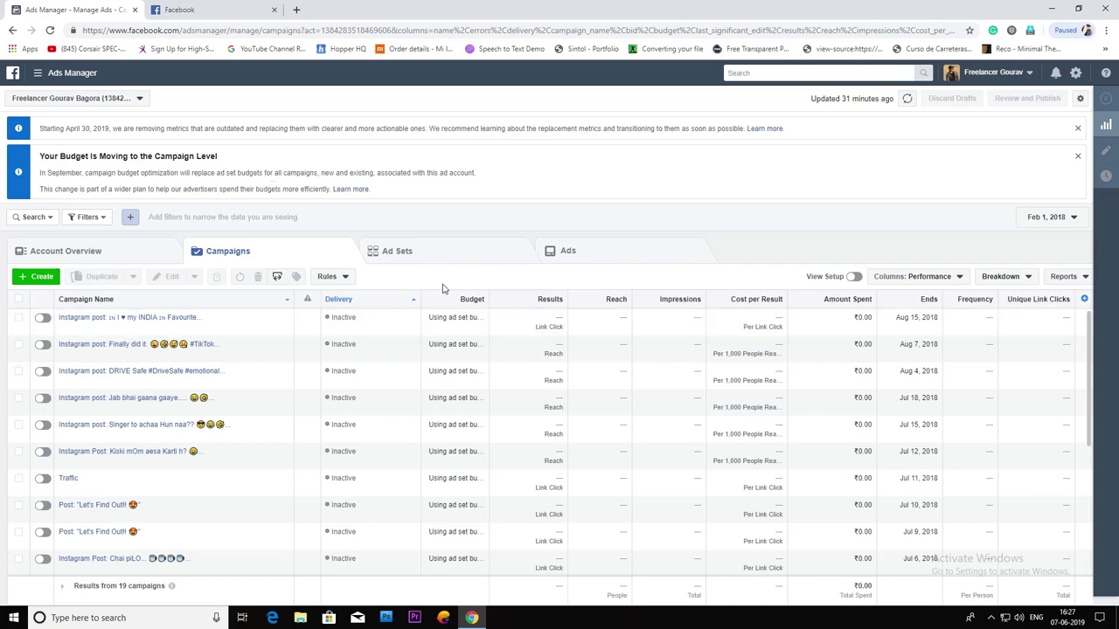
pyautogui.moveTo(112, 352)
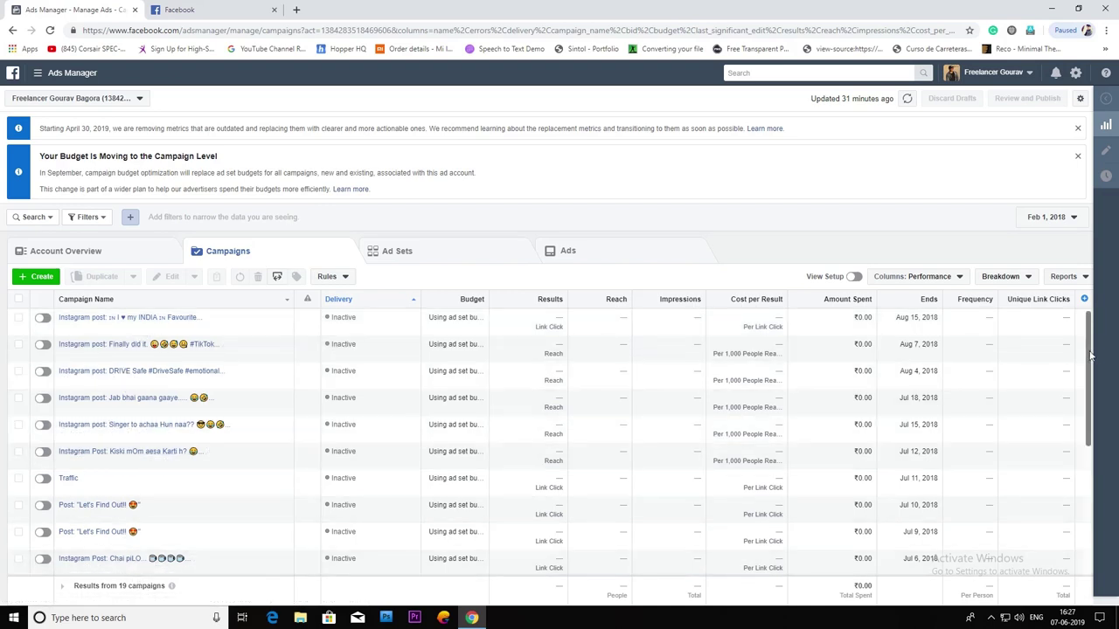
pyautogui.moveTo(1091, 358); pyautogui.dragTo(1070, 376)
# - Open the ad account's payment settings from Billing and check the available balance in the daily summary
pyautogui.click(37, 77)
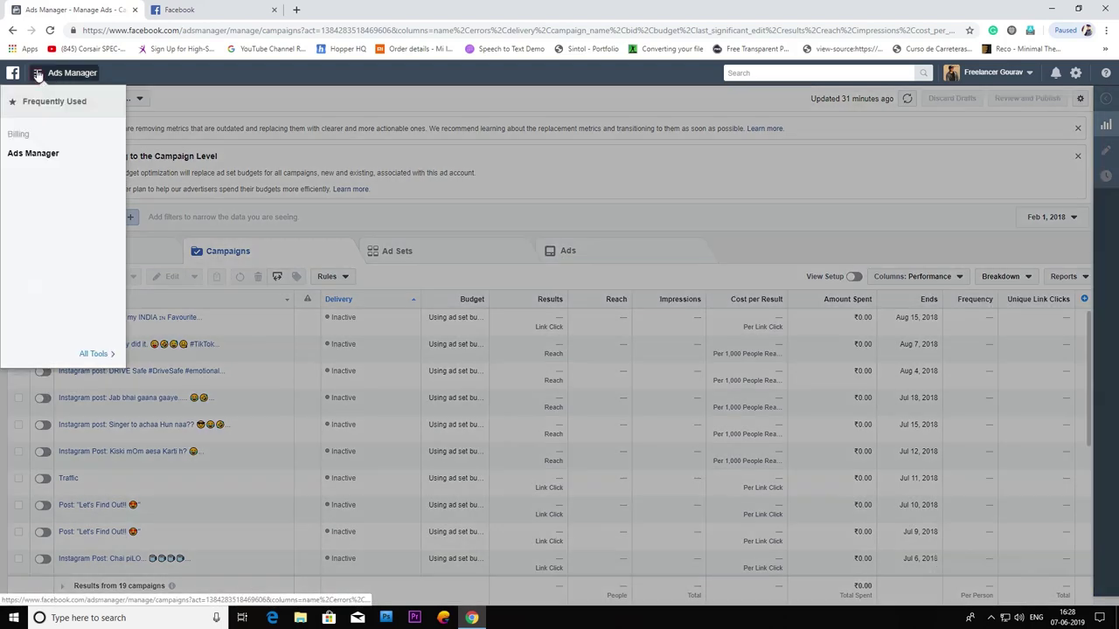
pyautogui.click(19, 134)
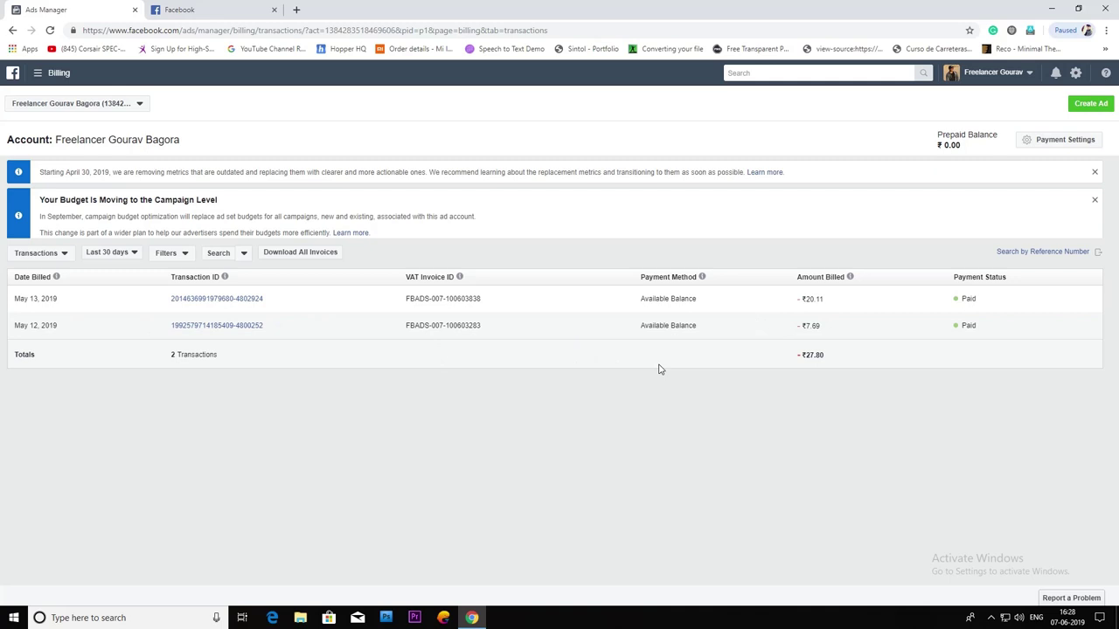
pyautogui.click(1053, 142)
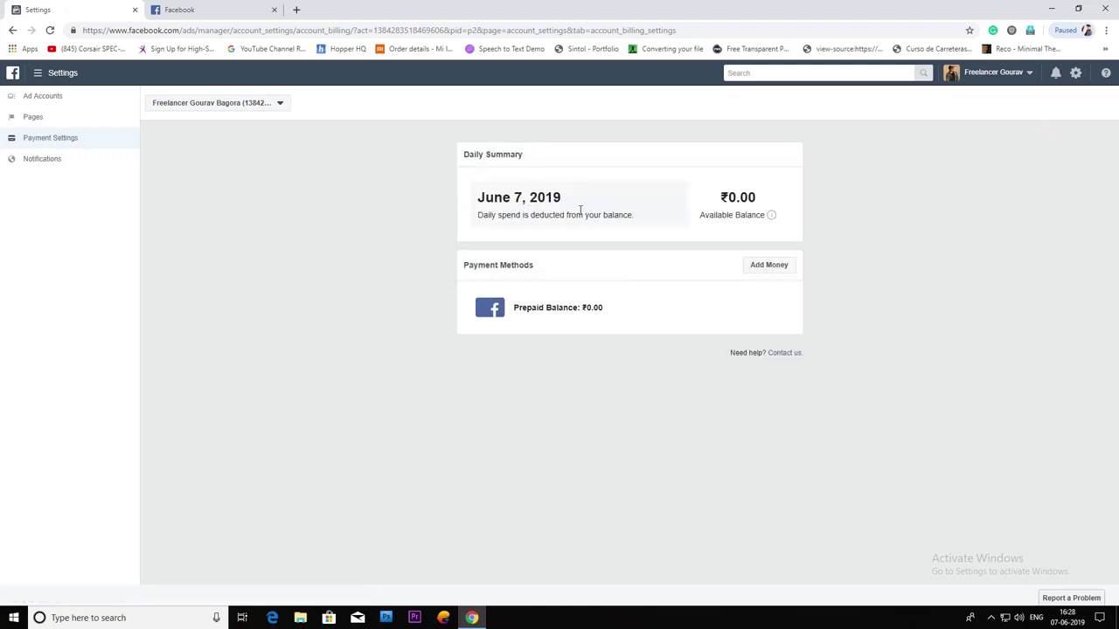
pyautogui.moveTo(709, 200); pyautogui.dragTo(510, 226)
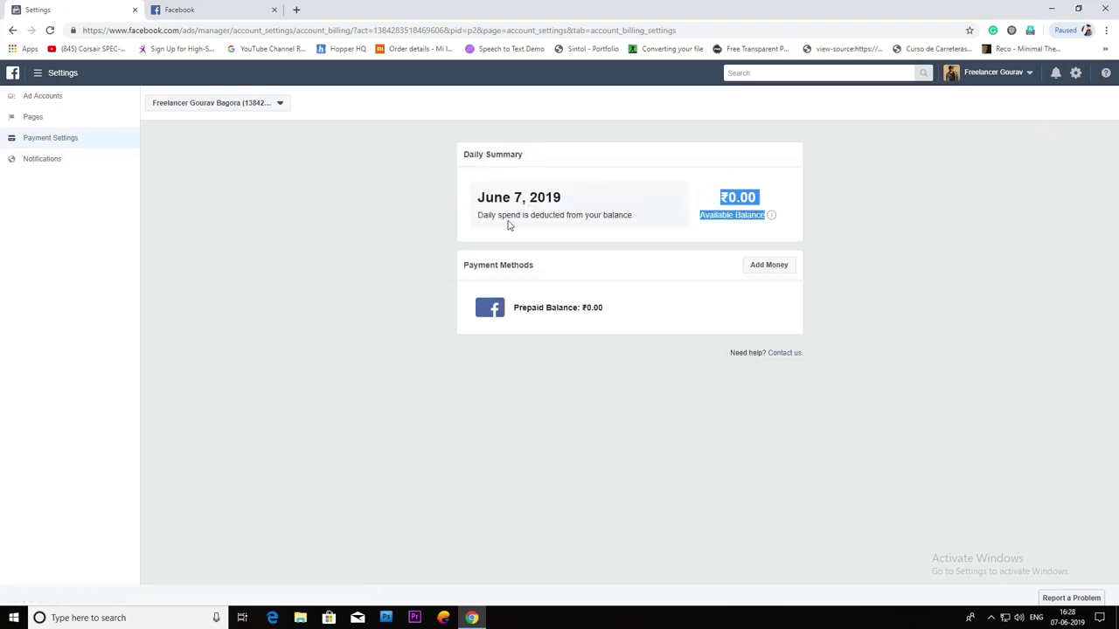
pyautogui.doubleClick(488, 216)
pyautogui.moveTo(710, 198); pyautogui.dragTo(770, 200)
# - Add money to the prepaid balance, choosing a new debit or credit card as payment method, and check the available balance
pyautogui.click(768, 266)
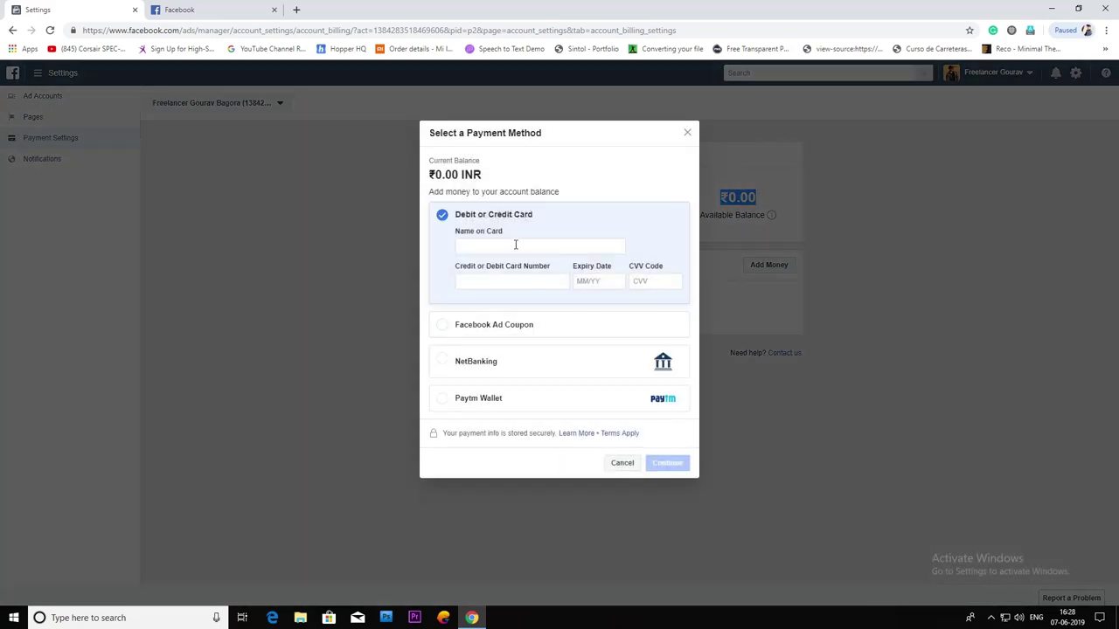
pyautogui.click(442, 404)
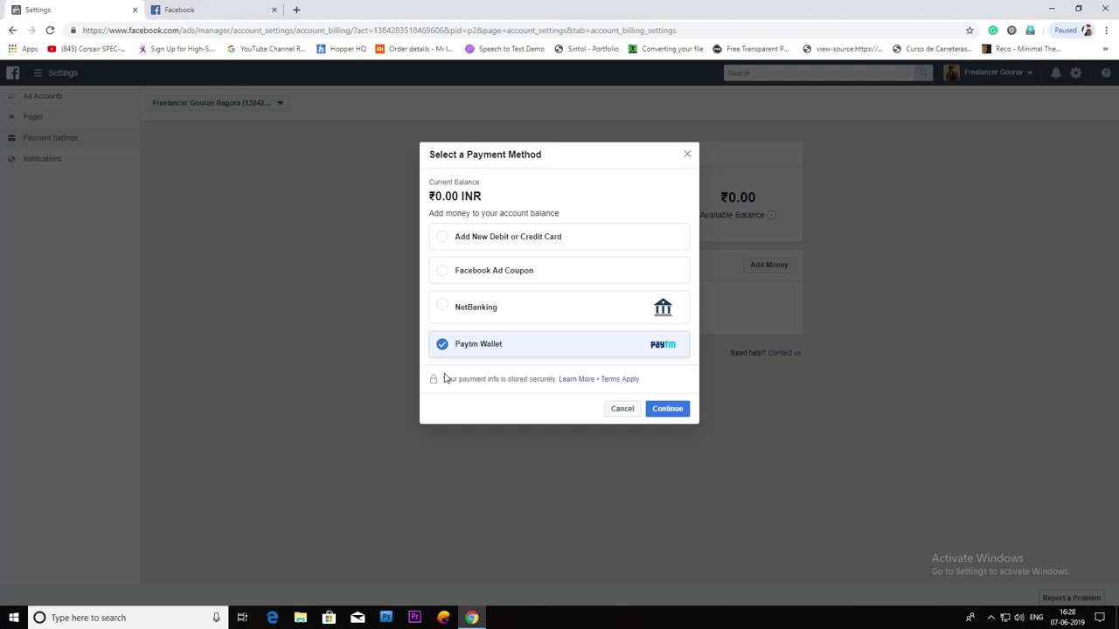
pyautogui.click(443, 240)
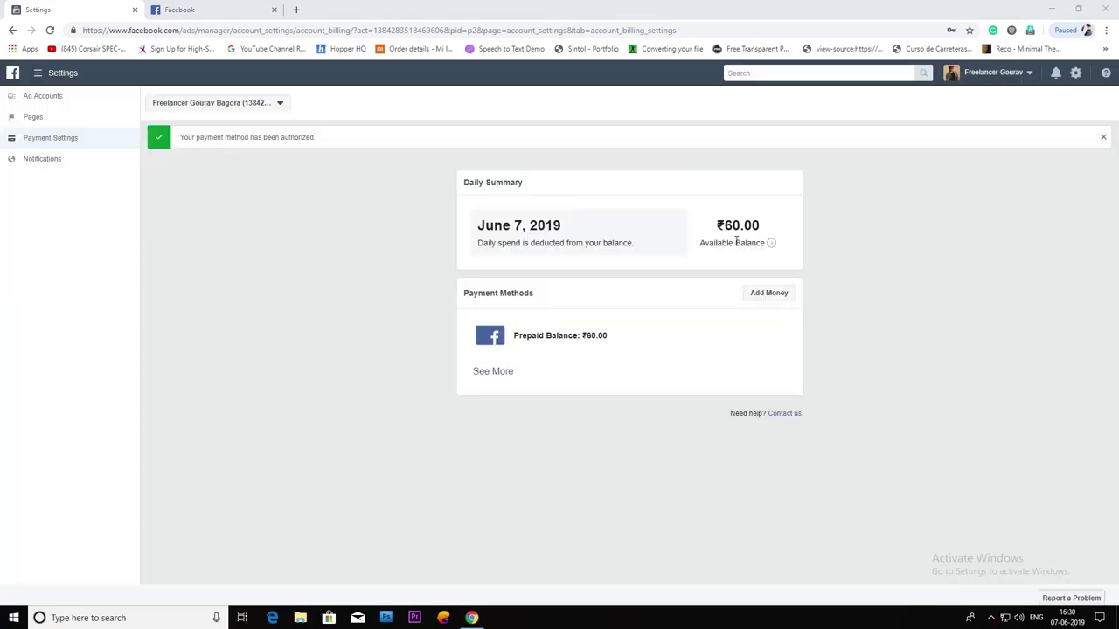
pyautogui.moveTo(714, 227); pyautogui.dragTo(767, 233)
pyautogui.click(851, 241)
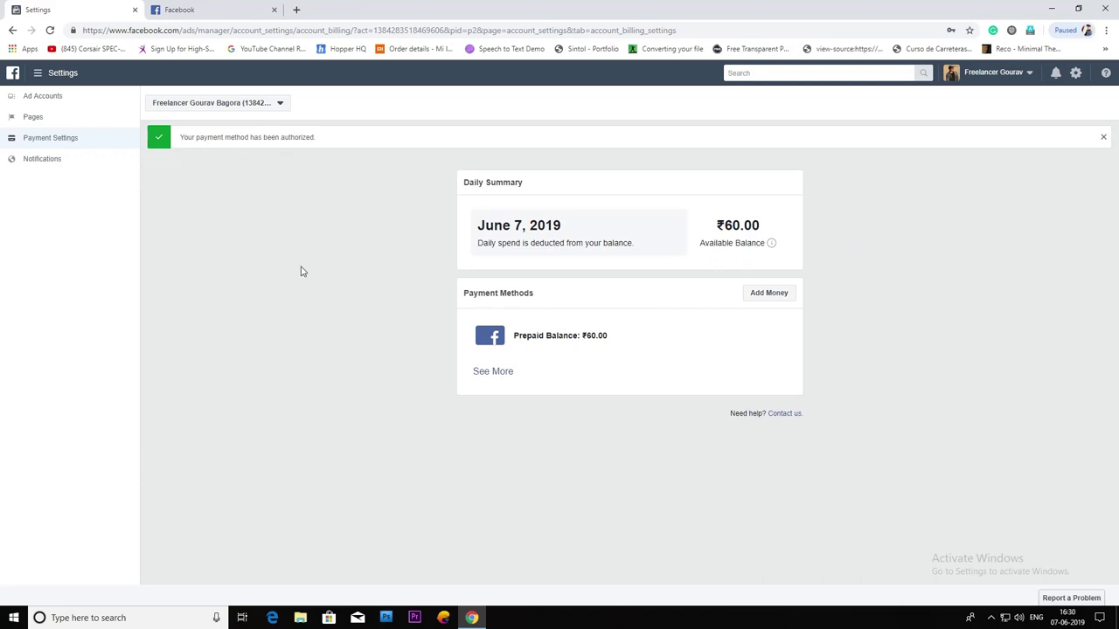
# - Search Facebook for "tech dishoom" and open the Tech Dishoom page
pyautogui.click(199, 9)
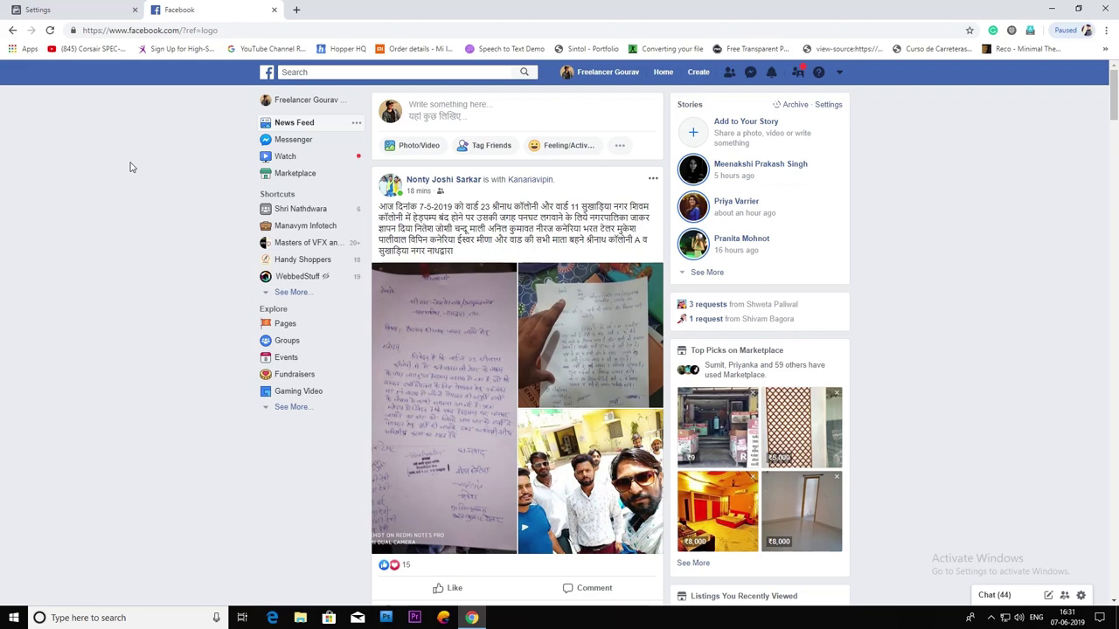
pyautogui.click(303, 71)
pyautogui.write('tech dishoo')
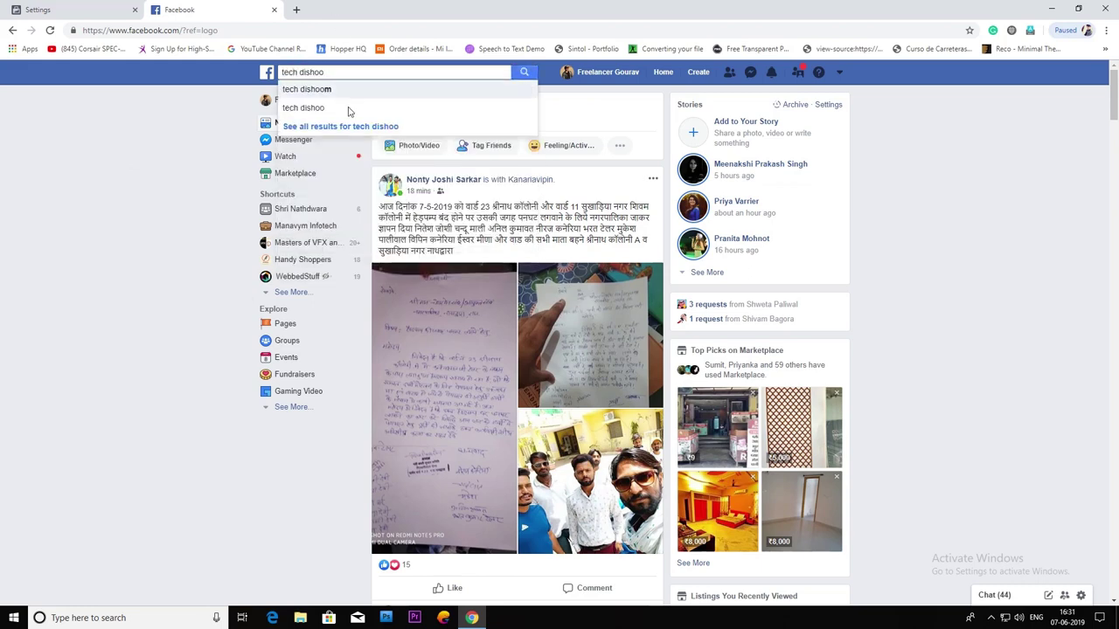
pyautogui.click(326, 91)
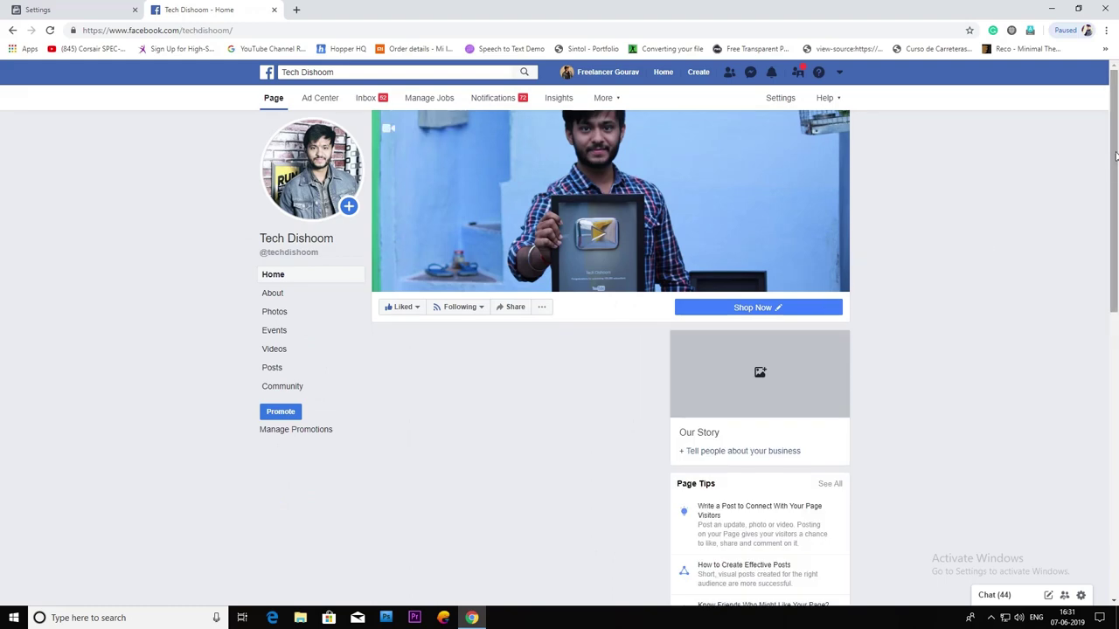
pyautogui.moveTo(1113, 162); pyautogui.dragTo(1109, 512)
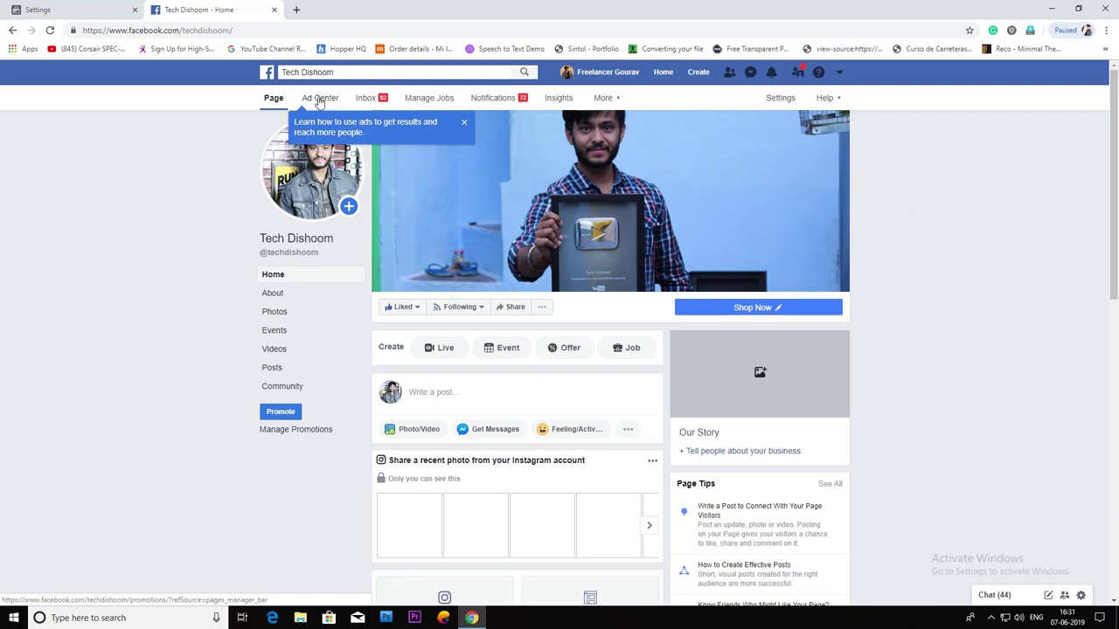
# - Start a new ad from the page's Ad Center with the goal of boosting an Instagram post
pyautogui.click(317, 99)
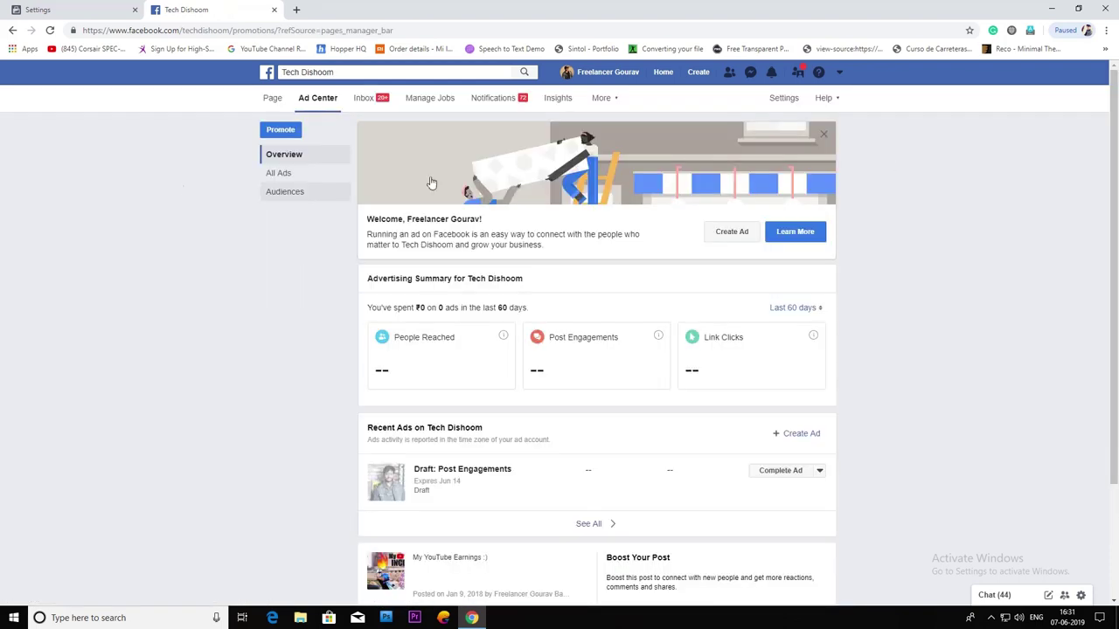
pyautogui.click(730, 234)
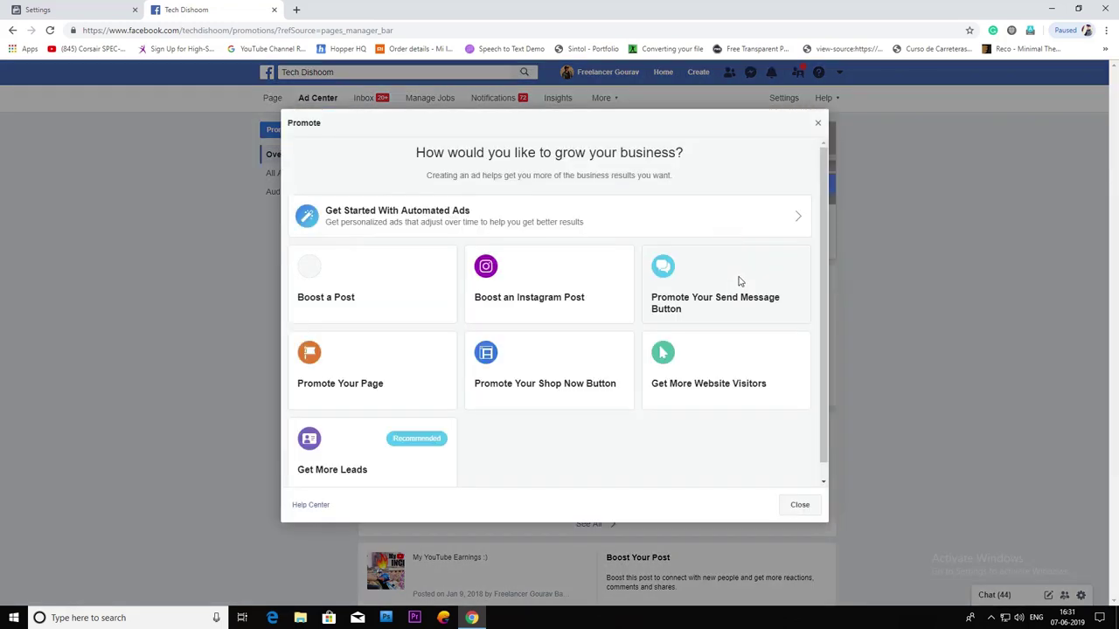
pyautogui.click(537, 281)
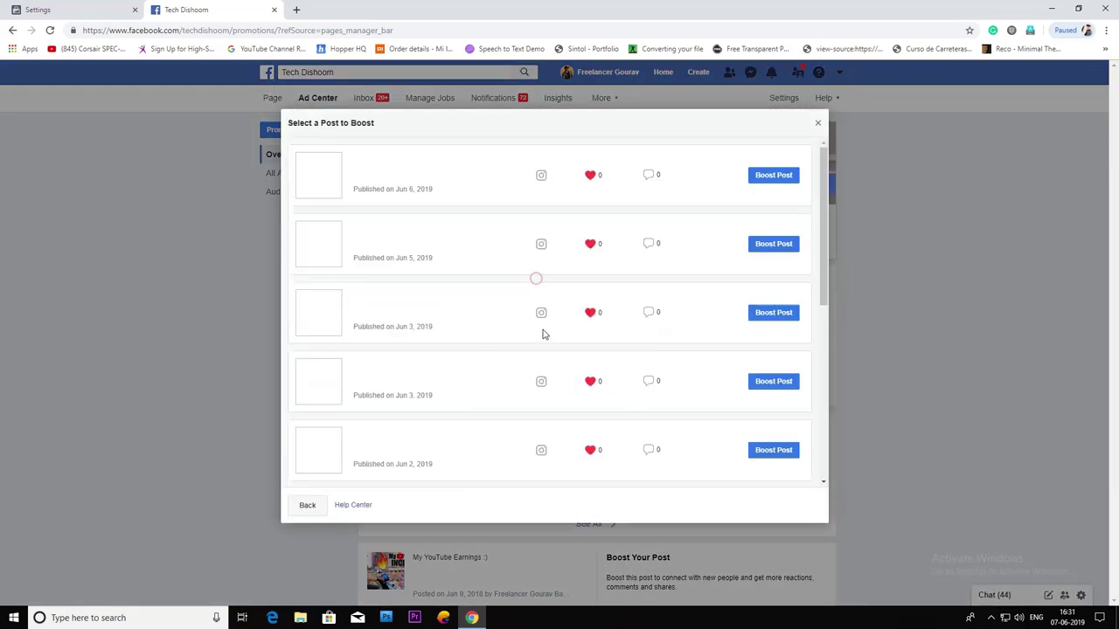
# - Load more Instagram posts and choose the "New Journey !! GOAL !!" post published on Feb 17, 2019 for boosting
pyautogui.moveTo(820, 201); pyautogui.dragTo(823, 398)
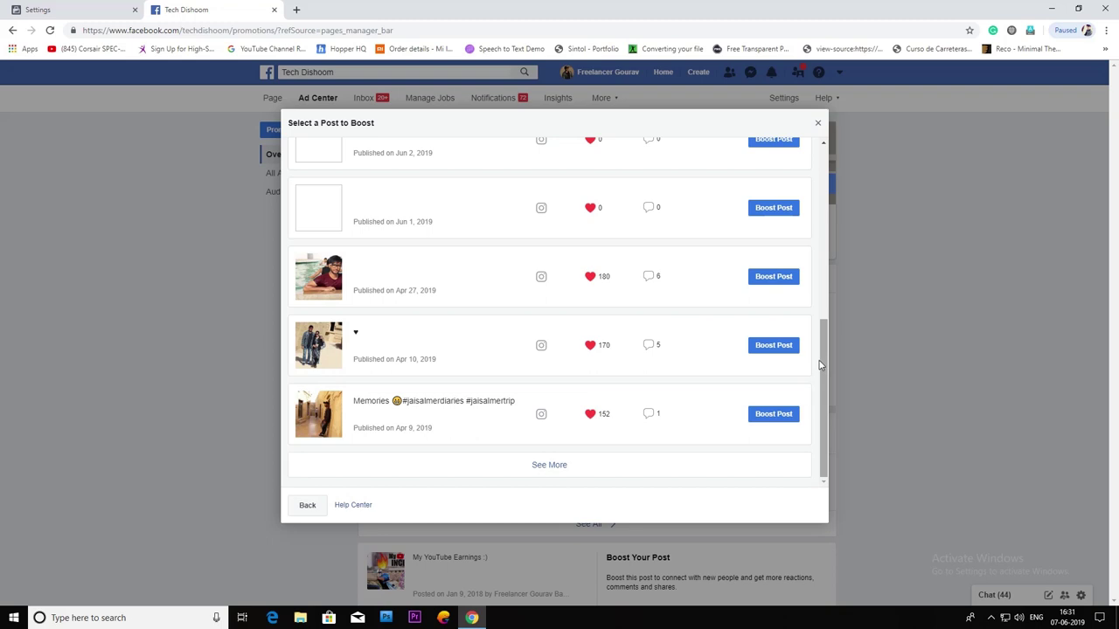
pyautogui.moveTo(822, 374); pyautogui.dragTo(824, 361)
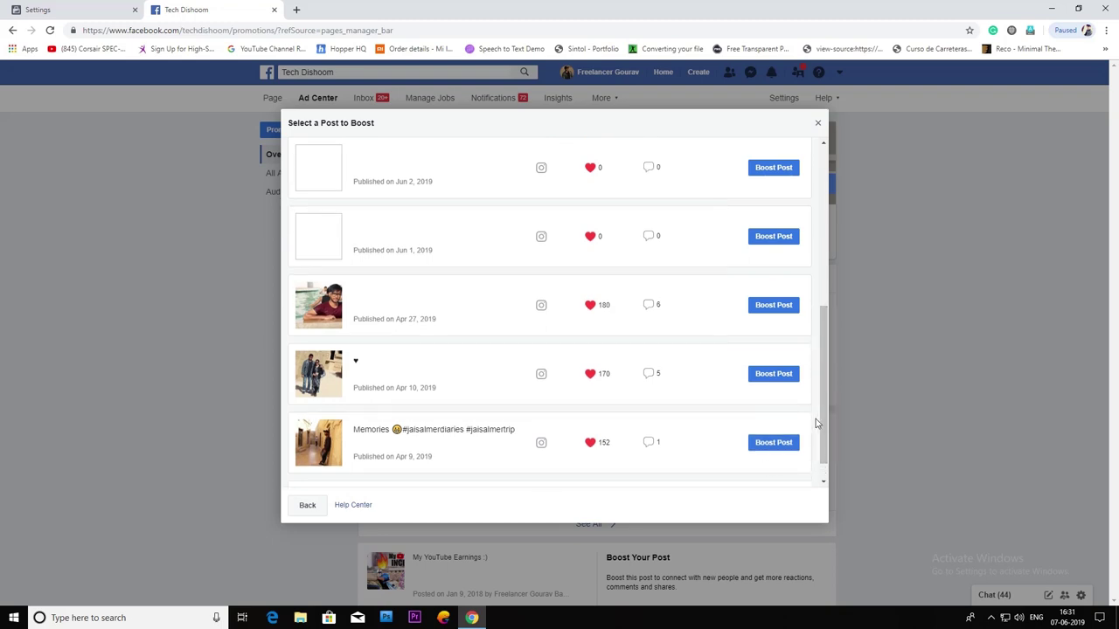
pyautogui.moveTo(817, 419); pyautogui.dragTo(818, 432)
pyautogui.click(566, 472)
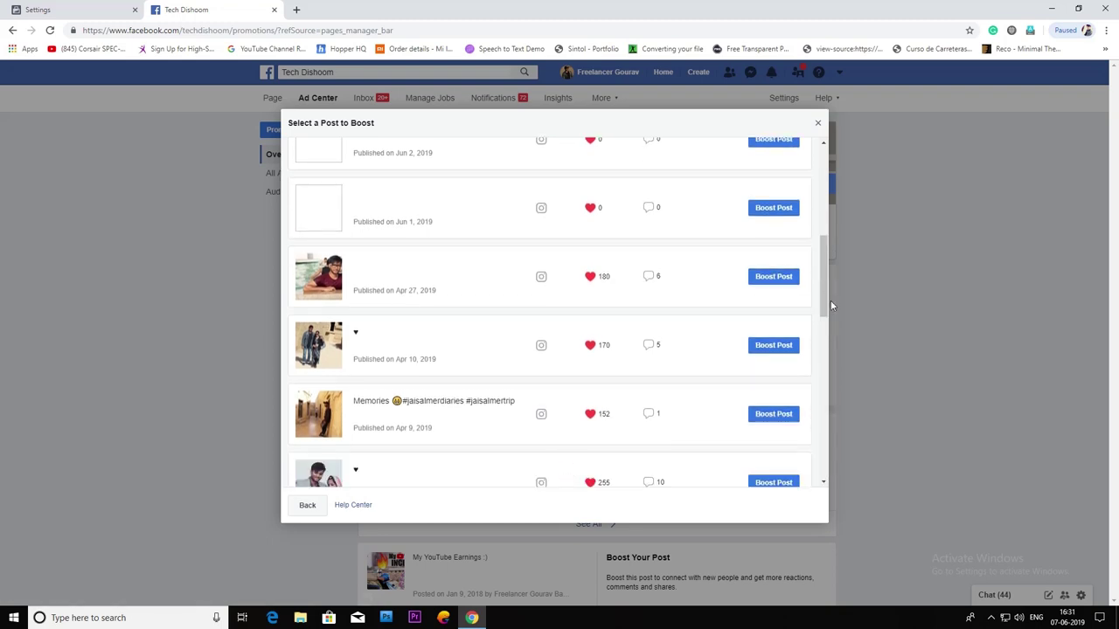
pyautogui.moveTo(825, 271); pyautogui.dragTo(825, 358)
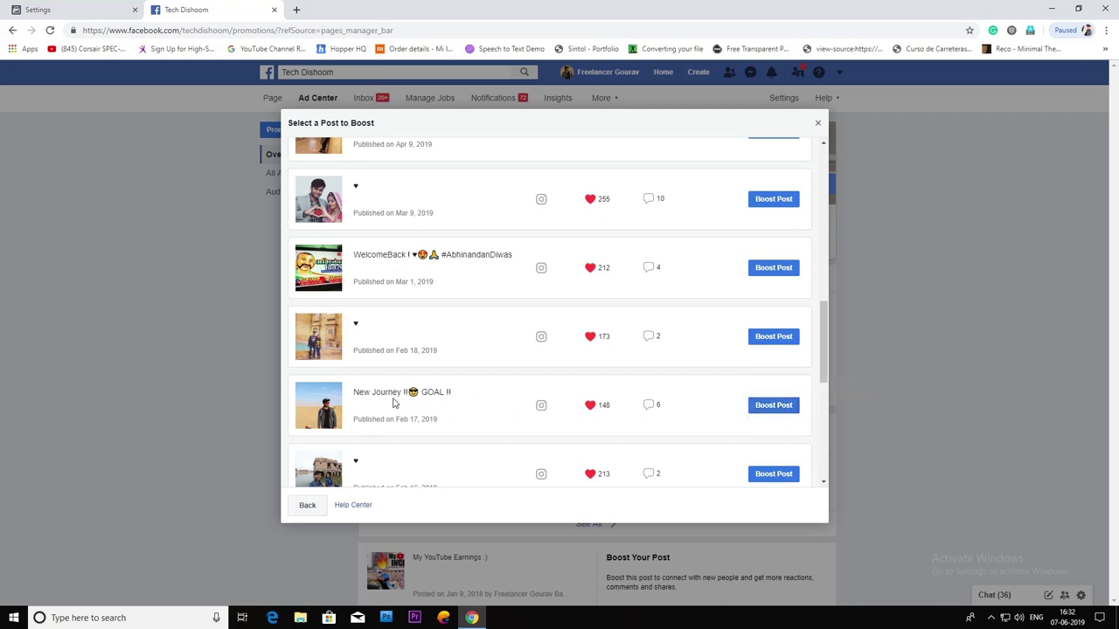
pyautogui.click(773, 406)
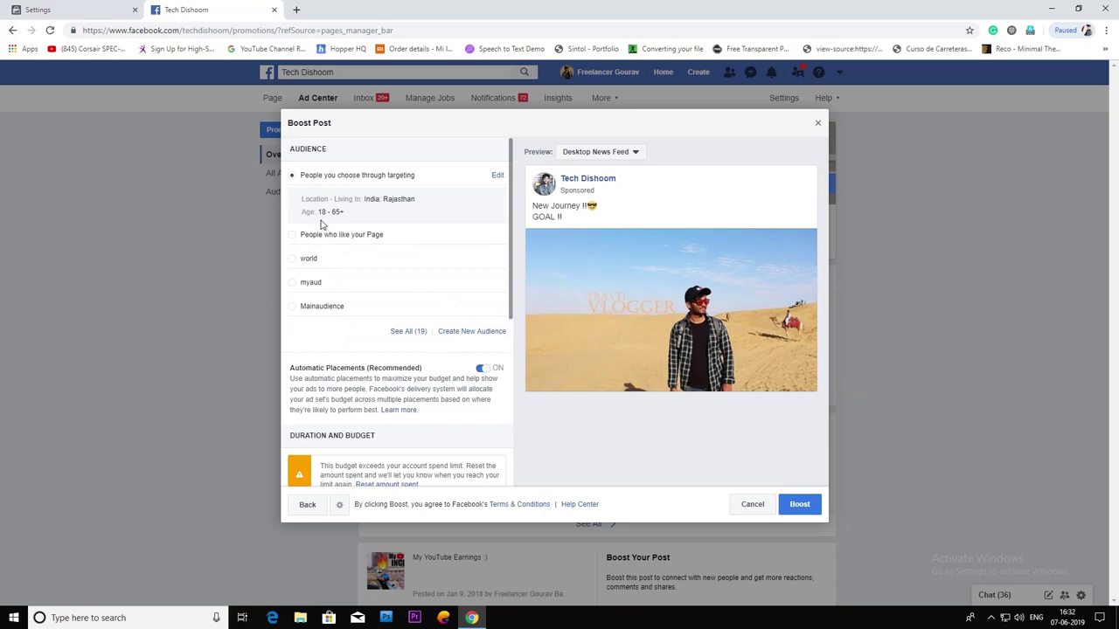
# - Open the targeted audience for editing, set its gender to All and bring up the locations map
pyautogui.click(499, 178)
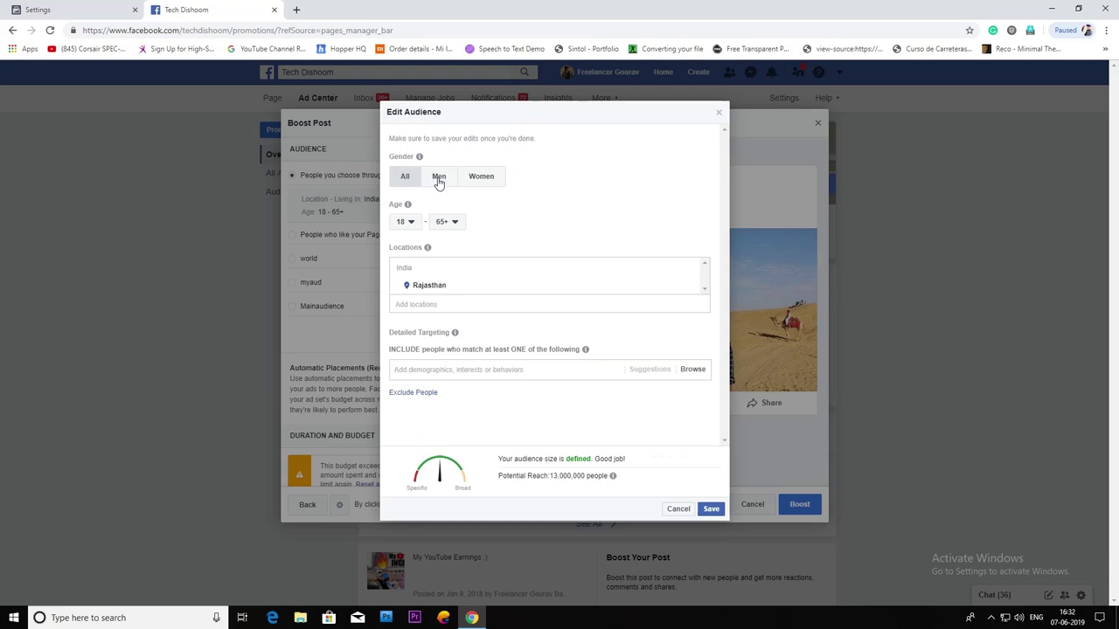
pyautogui.click(438, 177)
pyautogui.click(478, 182)
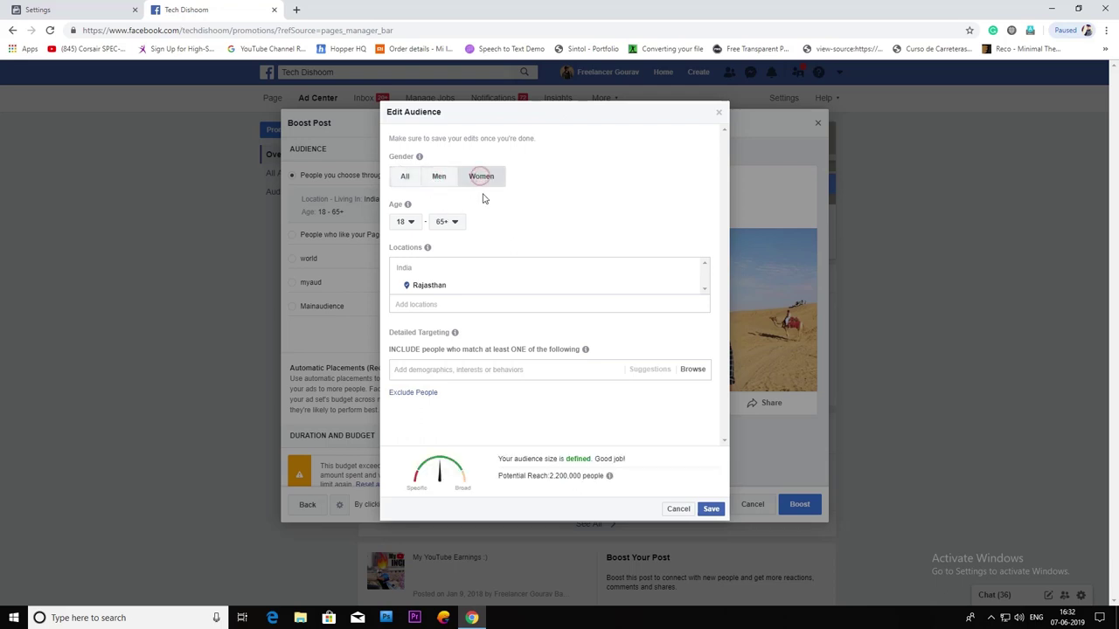
pyautogui.click(399, 177)
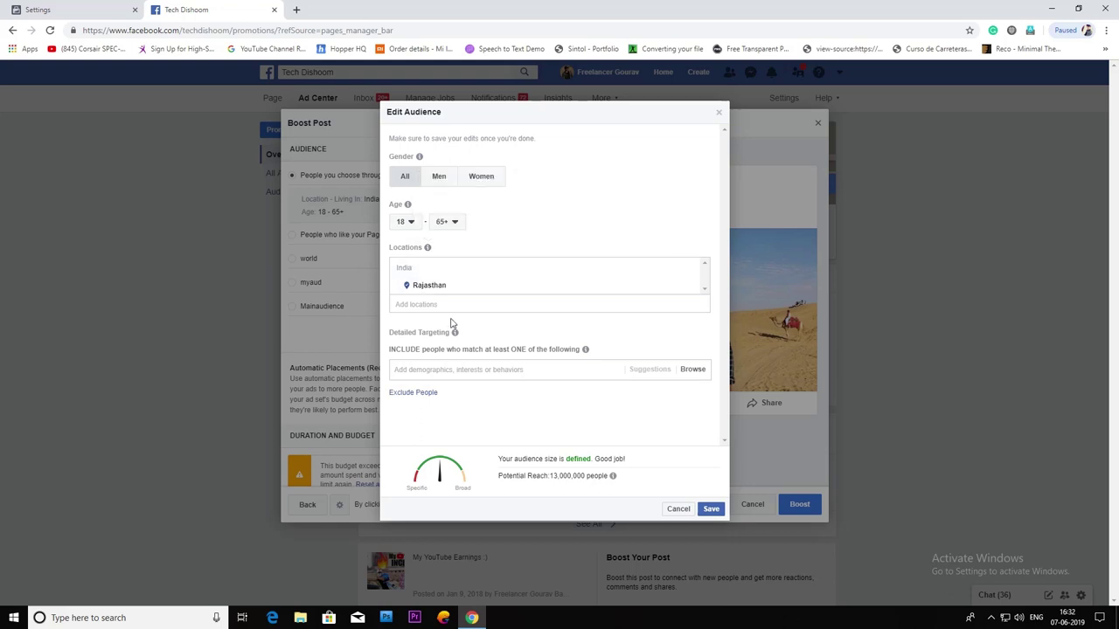
pyautogui.click(422, 306)
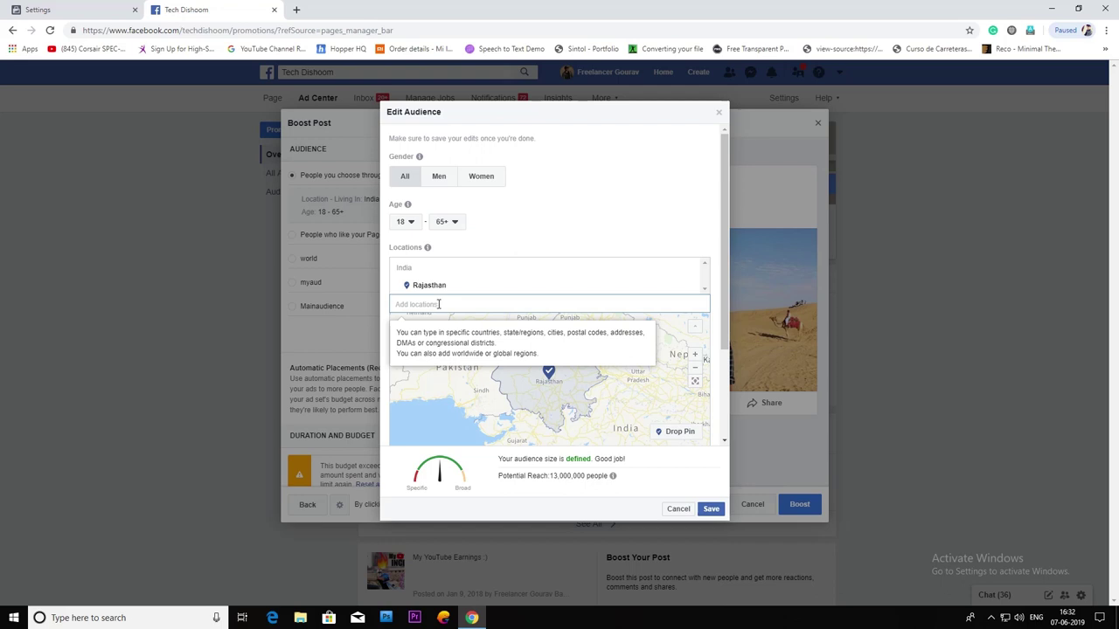
pyautogui.click(580, 222)
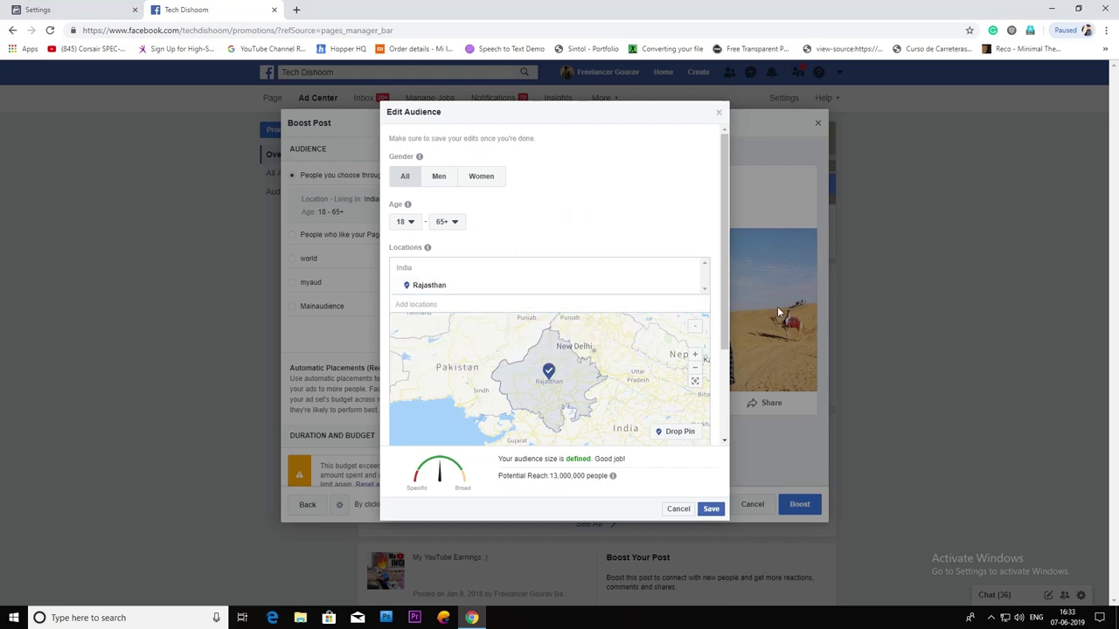
# - Add the interest "Shopping" to the audience's detailed targeting
pyautogui.scroll(-3, 503, 421)
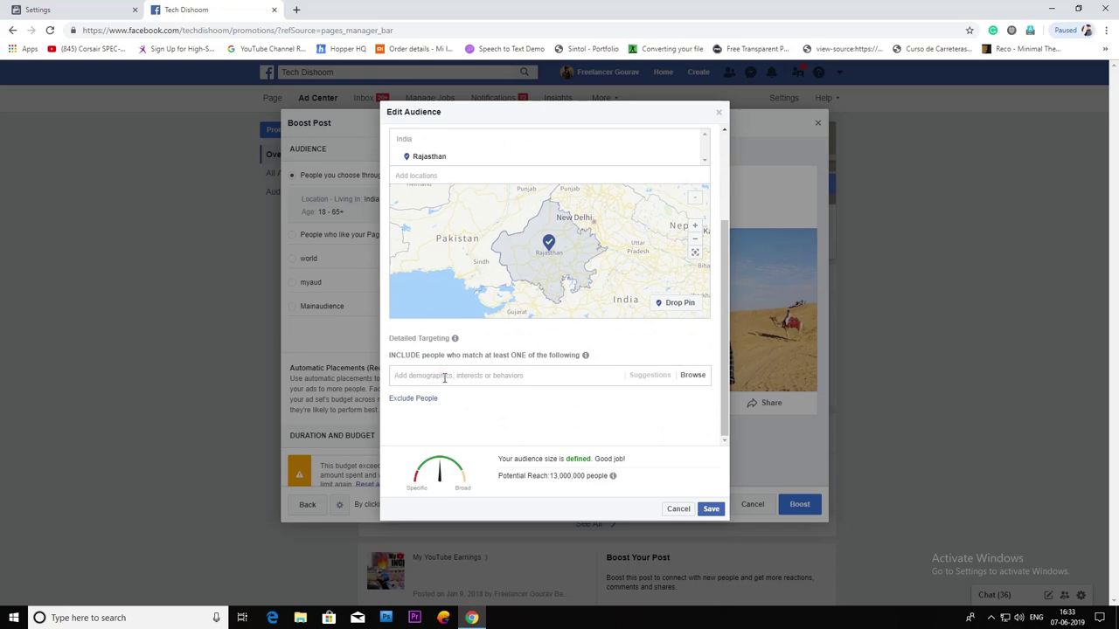
pyautogui.write('shopping')
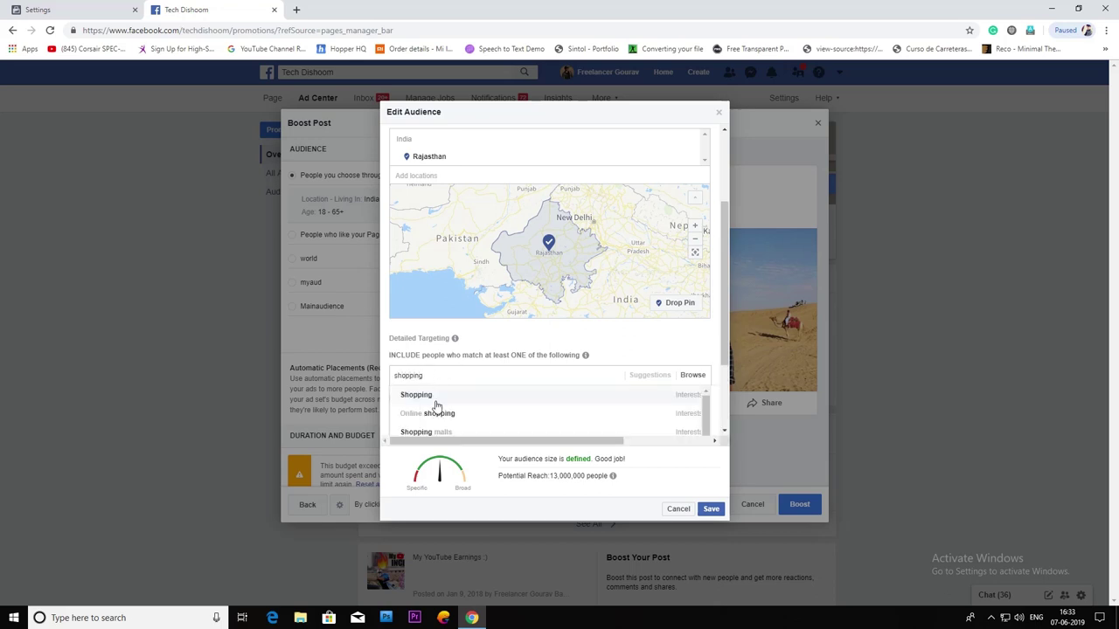
pyautogui.click(425, 397)
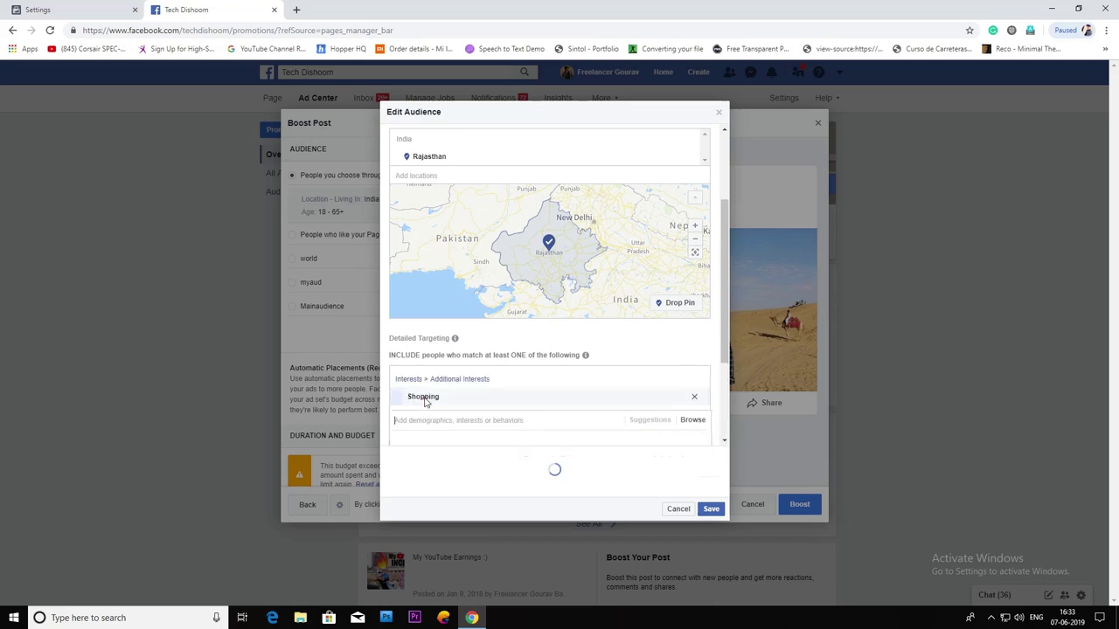
# - Look through the suggested interests and behaviors related to Shopping for the detailed targeting
pyautogui.click(647, 423)
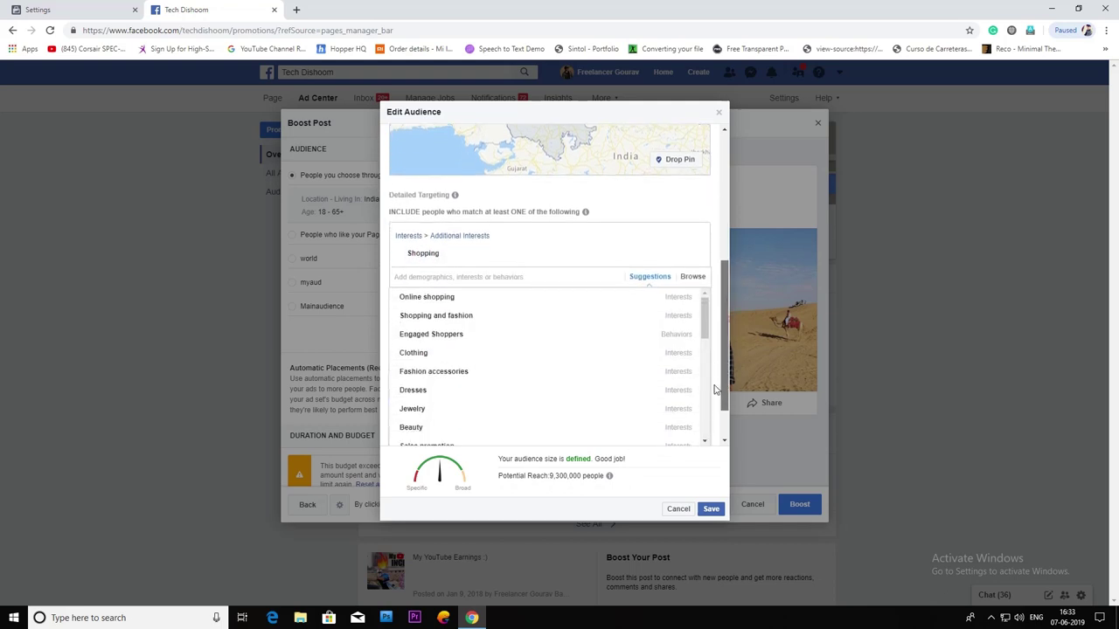
pyautogui.click(455, 352)
pyautogui.moveTo(690, 362)
pyautogui.click(650, 374)
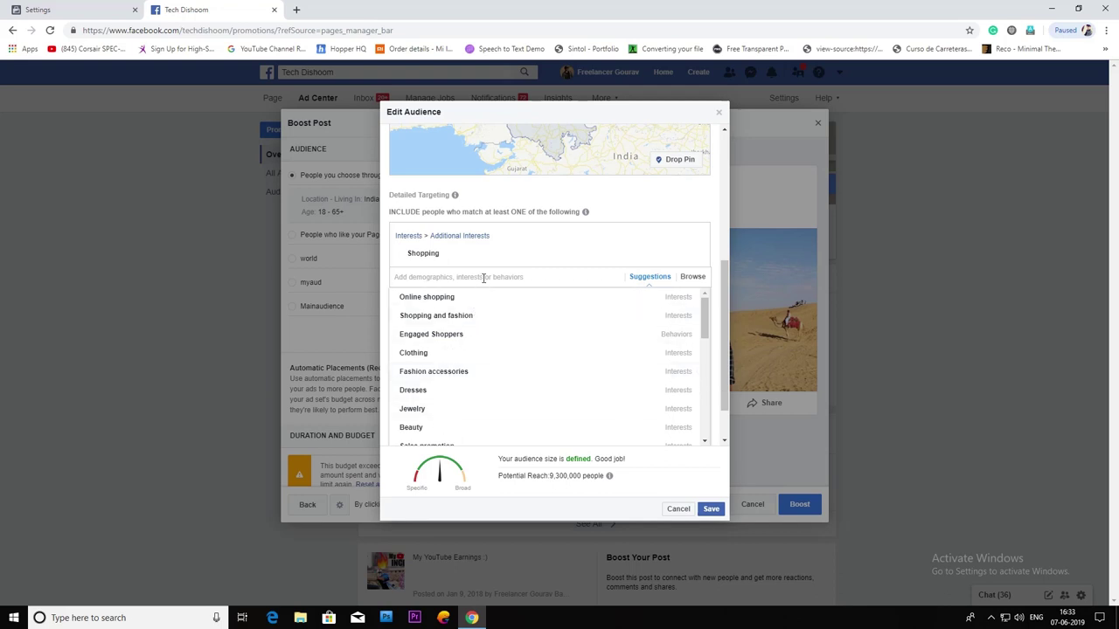
pyautogui.moveTo(438, 265)
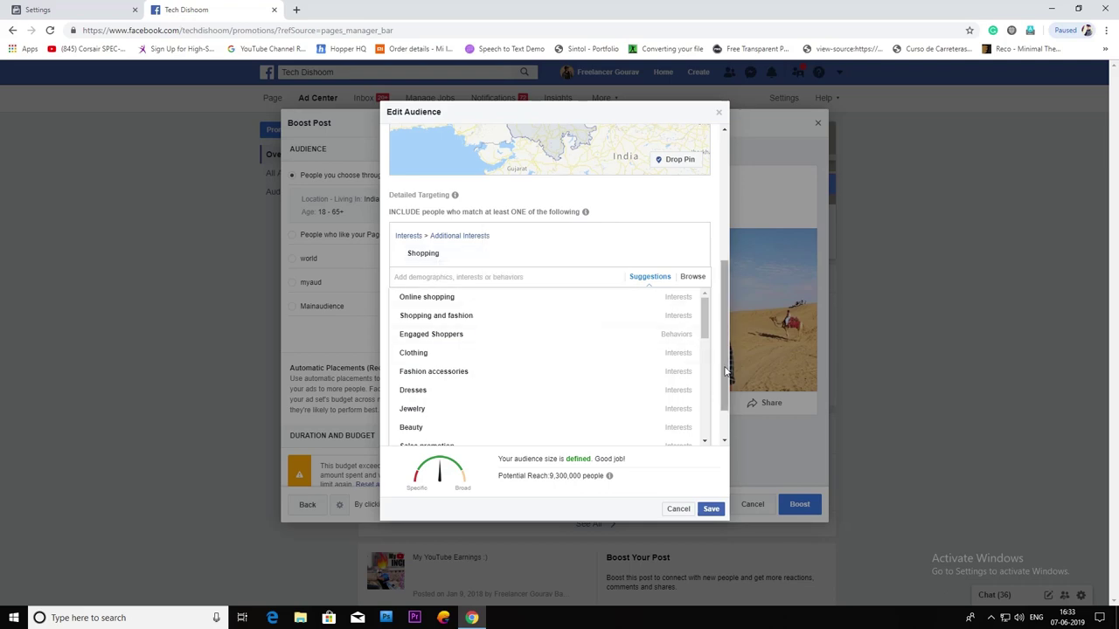
pyautogui.moveTo(723, 365); pyautogui.dragTo(707, 466)
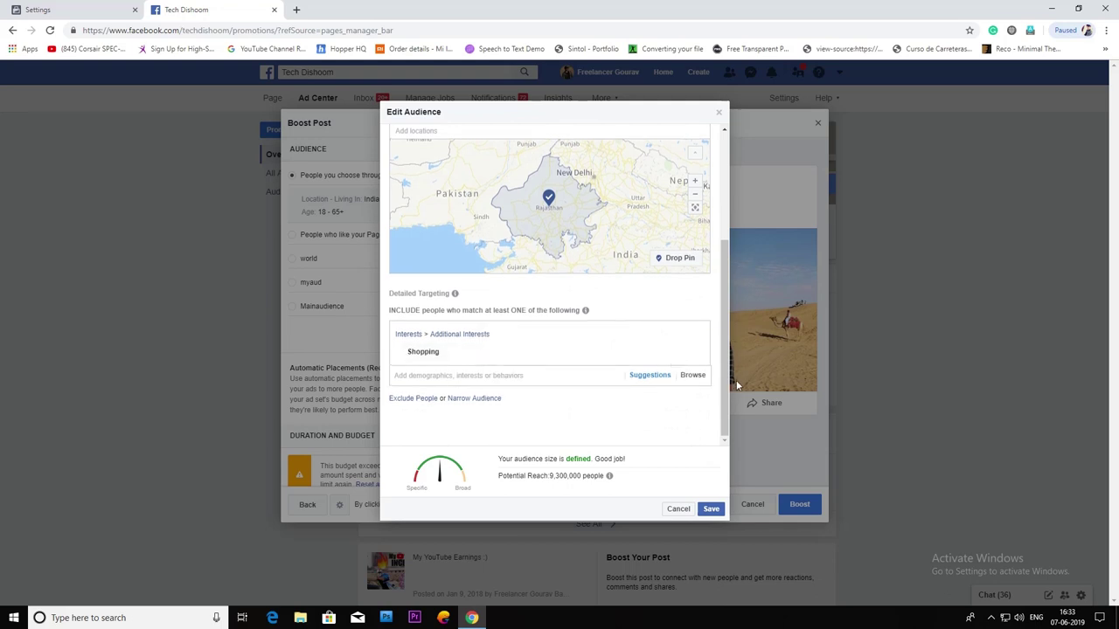
# - Remove the Shopping interest from the audience's detailed targeting and save the audience
pyautogui.moveTo(731, 385)
pyautogui.mouseDown()
pyautogui.moveTo(731, 276)
pyautogui.moveTo(722, 388)
pyautogui.mouseUp()
pyautogui.moveTo(423, 348)
pyautogui.click(690, 348)
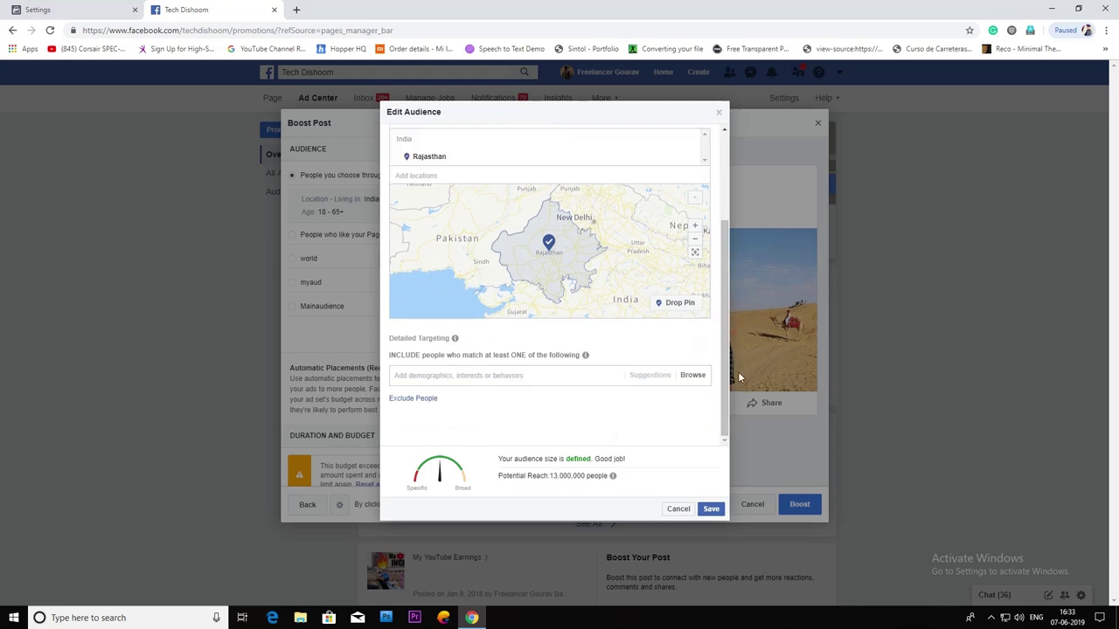
pyautogui.click(710, 509)
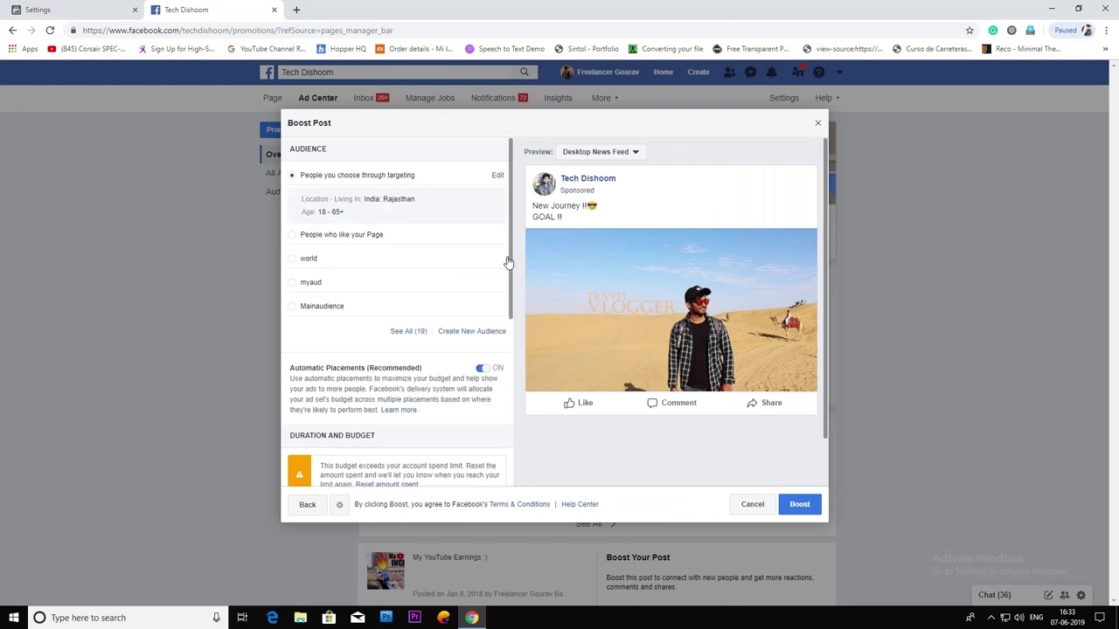
# - Set the boost's duration to 1 day and its total budget to 50 INR, keeping automatic placements on
pyautogui.moveTo(510, 266); pyautogui.dragTo(503, 318)
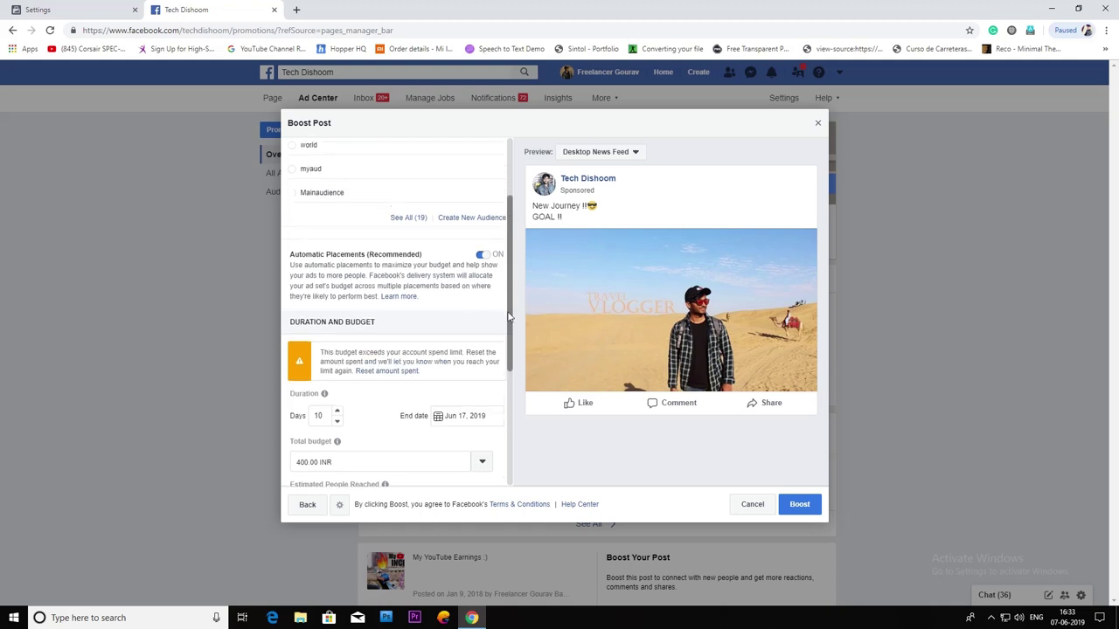
pyautogui.moveTo(292, 255); pyautogui.dragTo(370, 257)
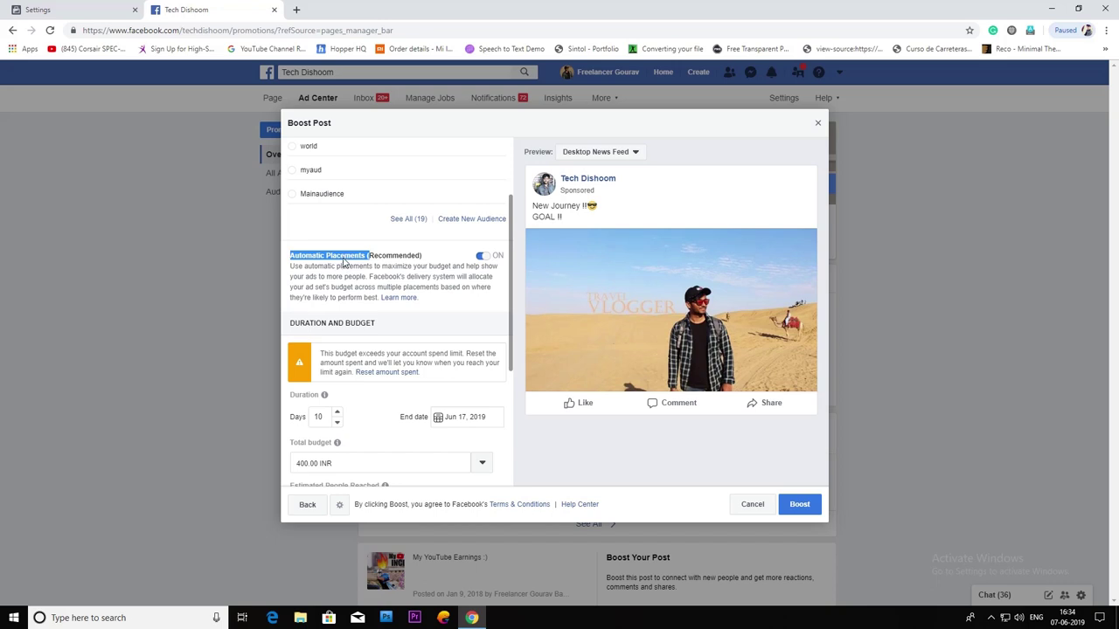
pyautogui.moveTo(290, 266); pyautogui.dragTo(349, 298)
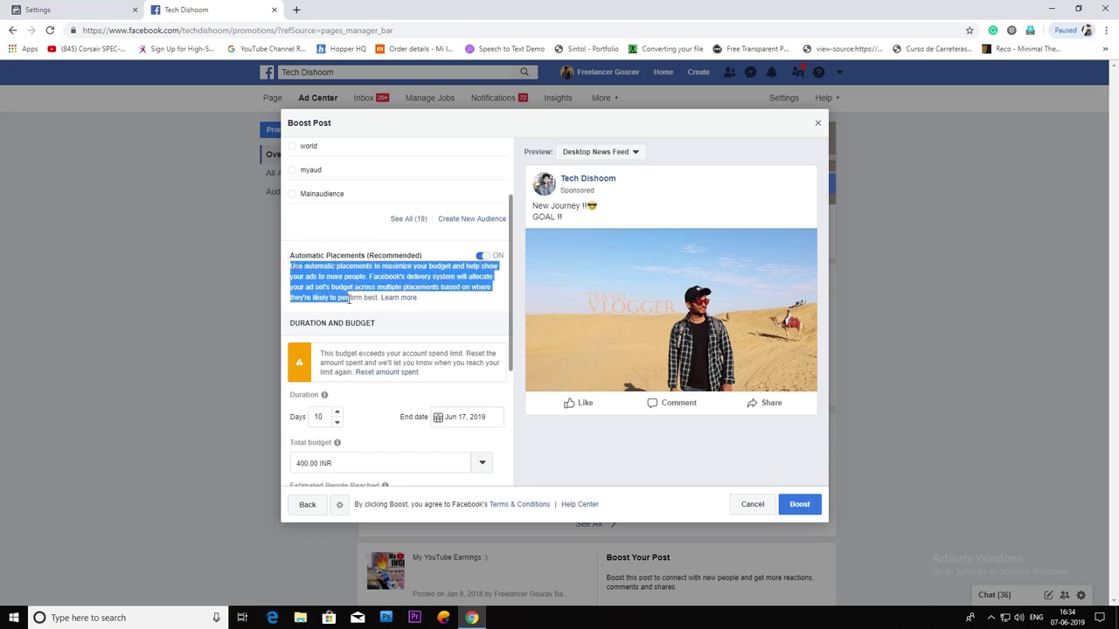
pyautogui.moveTo(511, 312); pyautogui.dragTo(491, 368)
pyautogui.click(494, 324)
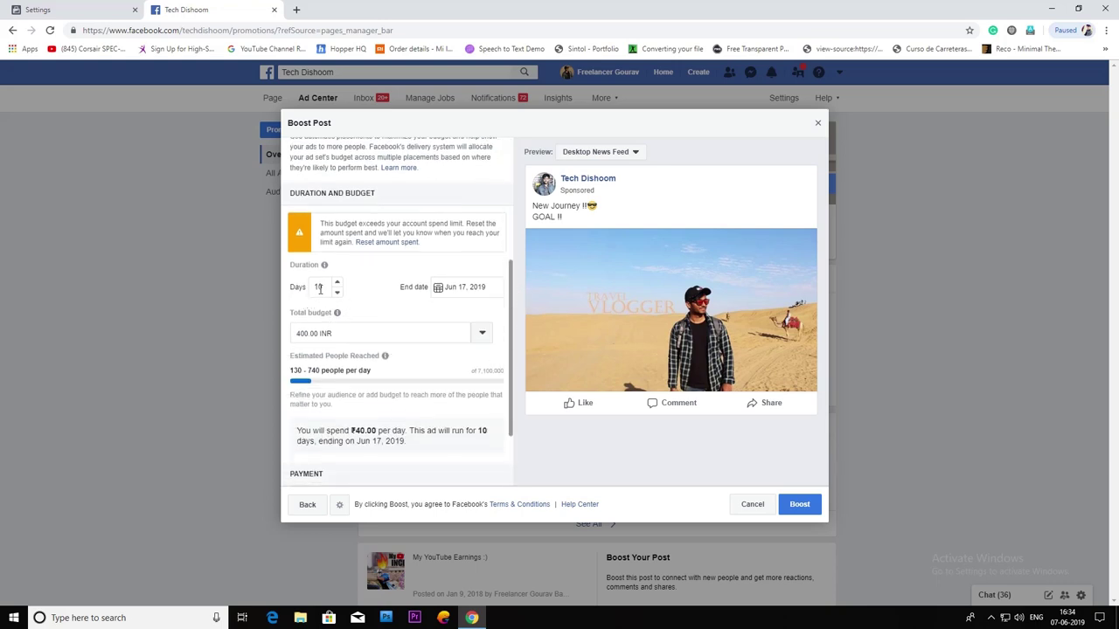
pyautogui.moveTo(326, 287); pyautogui.dragTo(284, 300)
pyautogui.write('1')
pyautogui.moveTo(341, 360); pyautogui.dragTo(299, 361)
pyautogui.write('60')
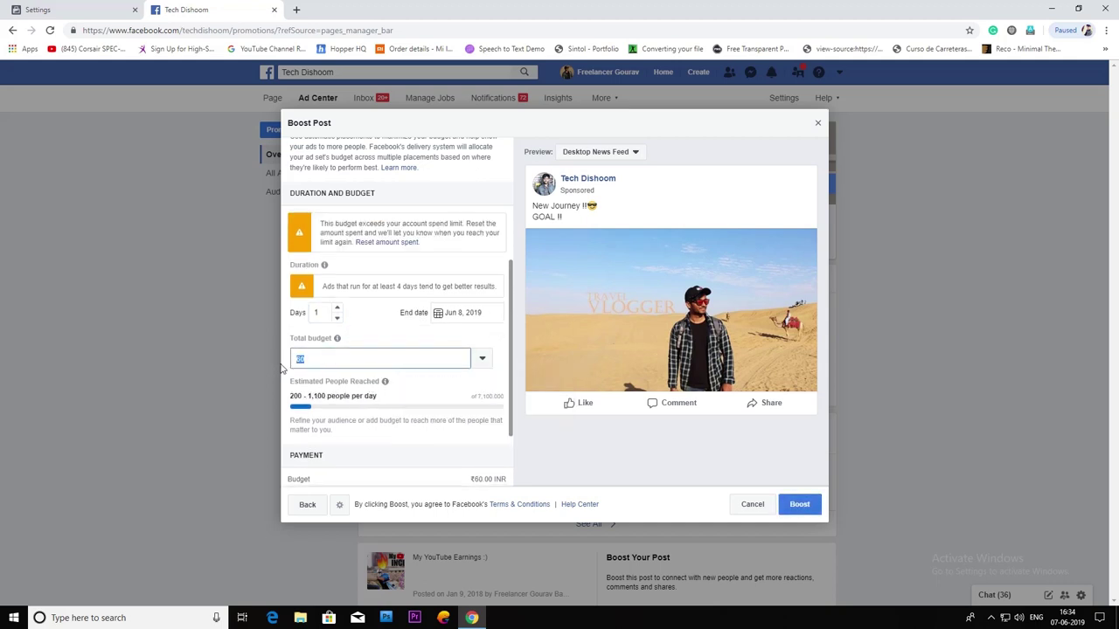
pyautogui.write('50')
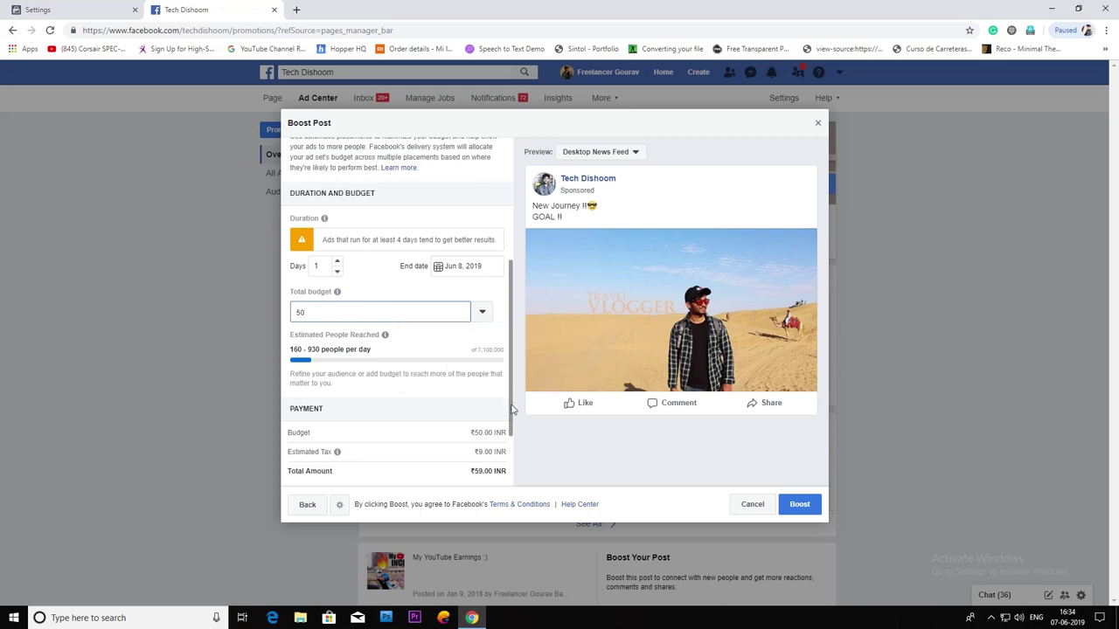
# - Review the boost's estimated people reached, total amount with tax and available balance in the payment details
pyautogui.scroll(-2, 514, 473)
pyautogui.click(289, 478)
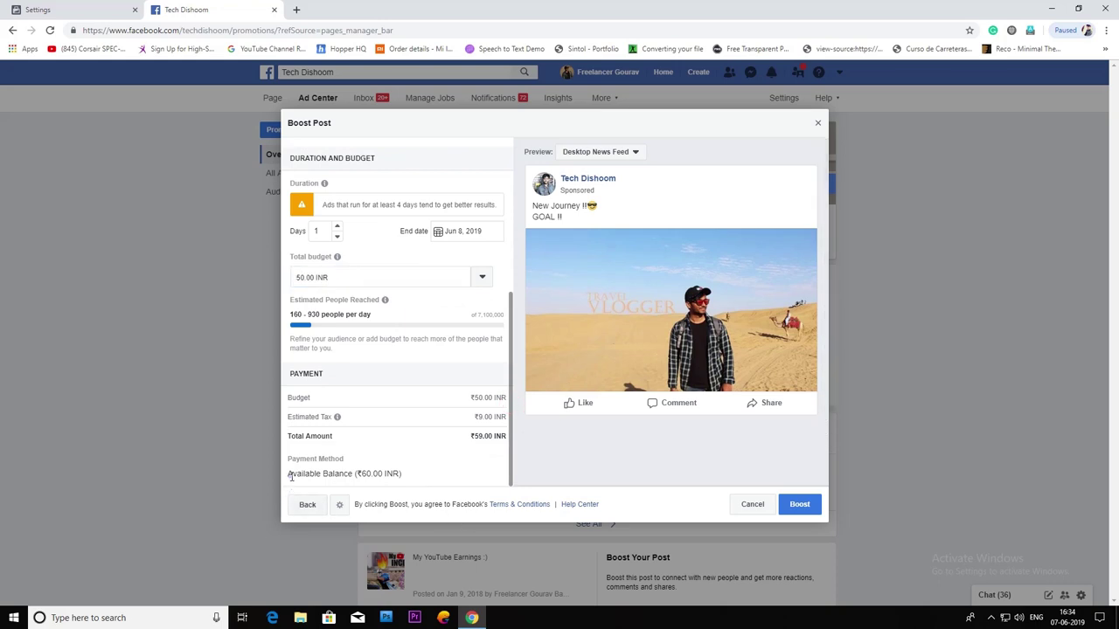
pyautogui.moveTo(398, 473); pyautogui.dragTo(421, 477)
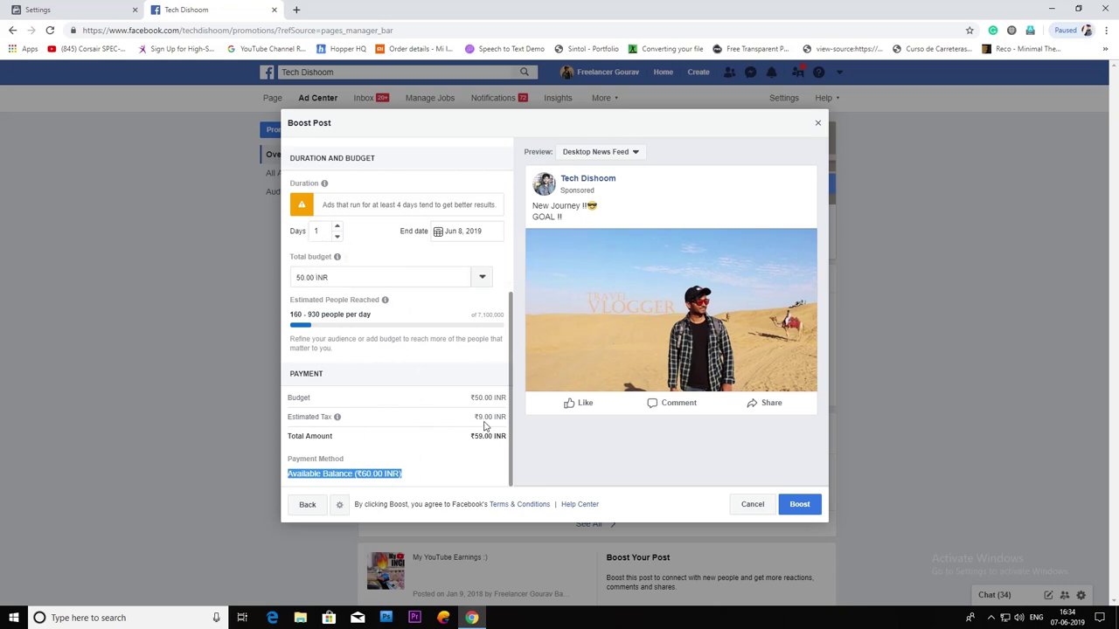
pyautogui.moveTo(473, 436); pyautogui.dragTo(504, 435)
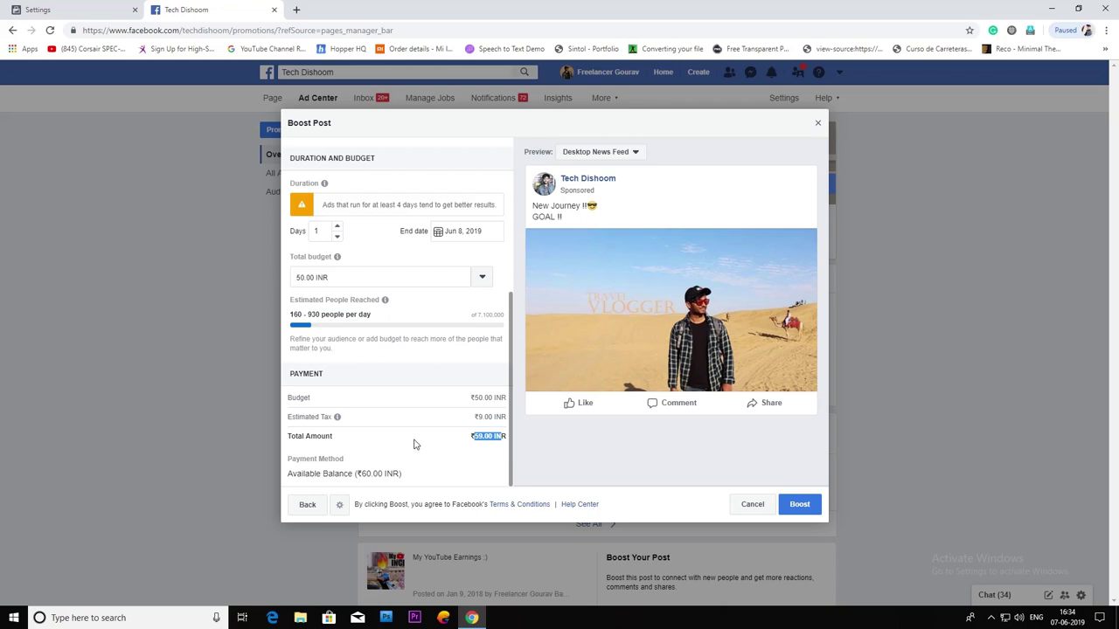
pyautogui.moveTo(291, 315); pyautogui.dragTo(377, 323)
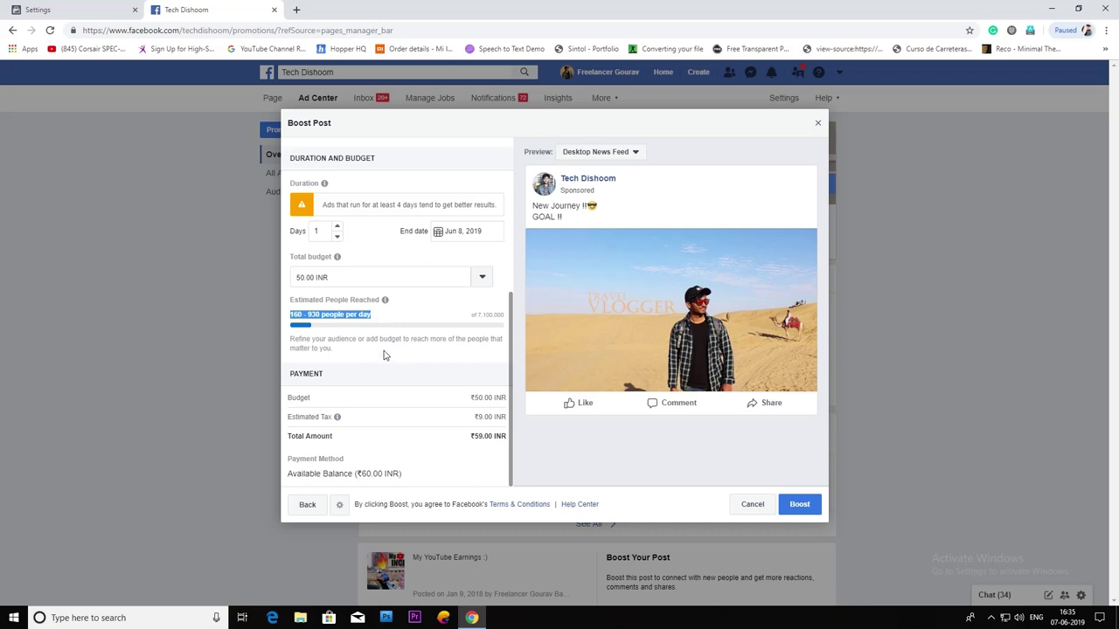
pyautogui.click(511, 400)
pyautogui.moveTo(511, 400); pyautogui.dragTo(510, 354)
pyautogui.scroll(1, 509, 354)
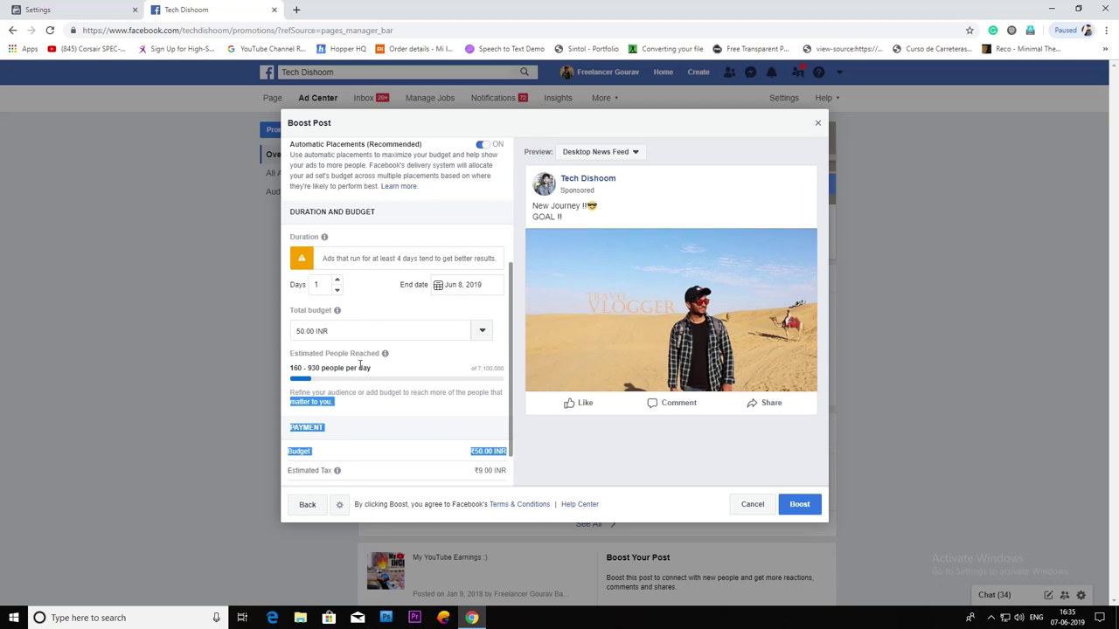
pyautogui.scroll(-2, 510, 461)
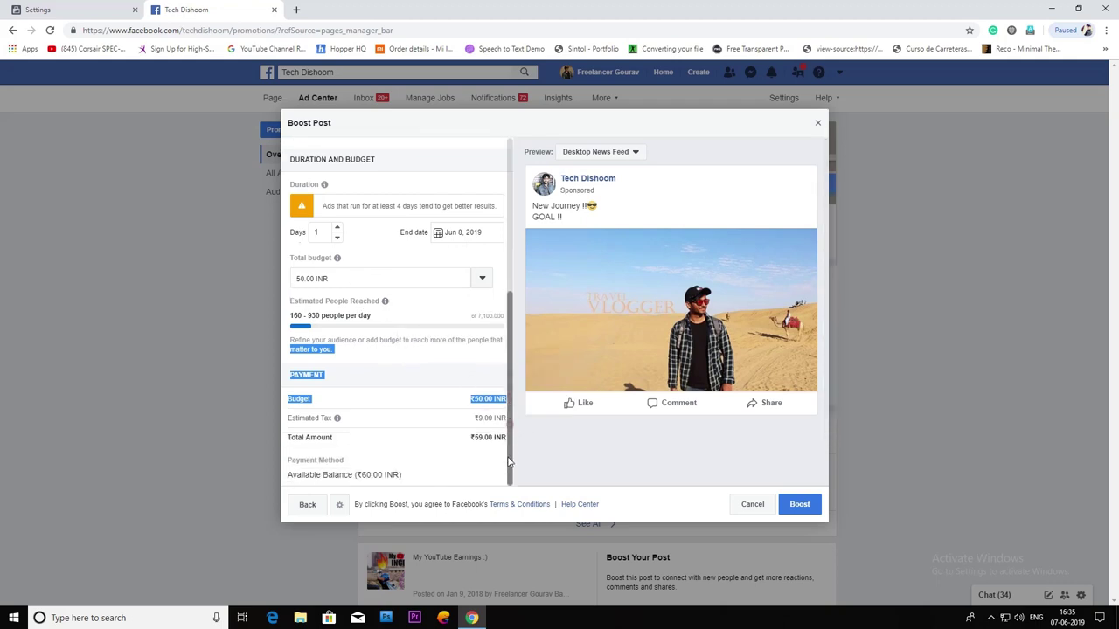
pyautogui.moveTo(352, 476); pyautogui.dragTo(402, 474)
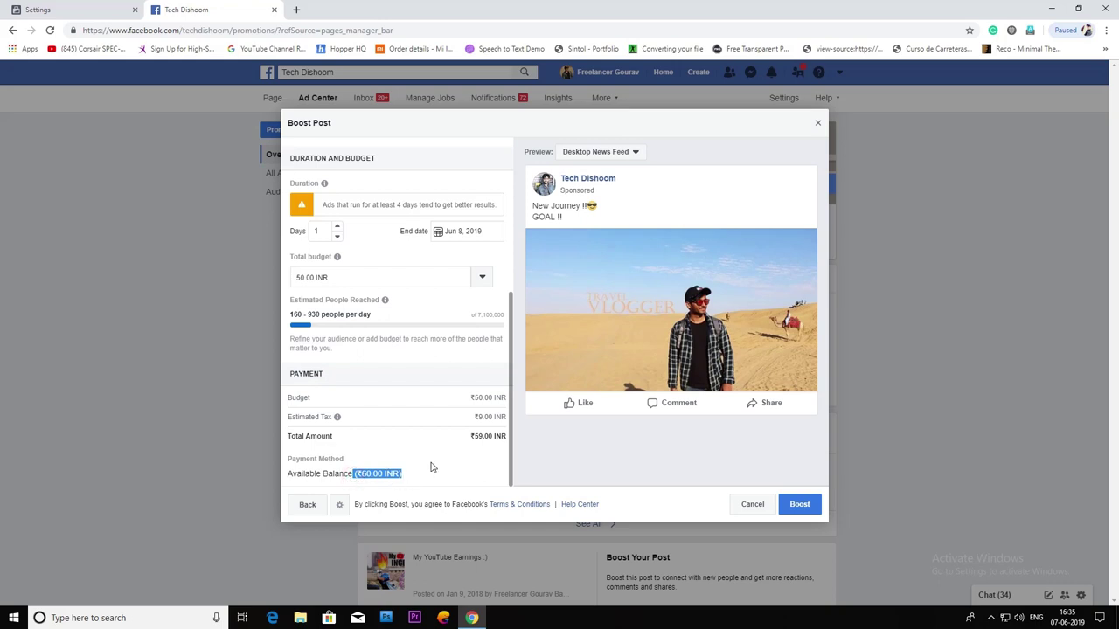
pyautogui.click(430, 471)
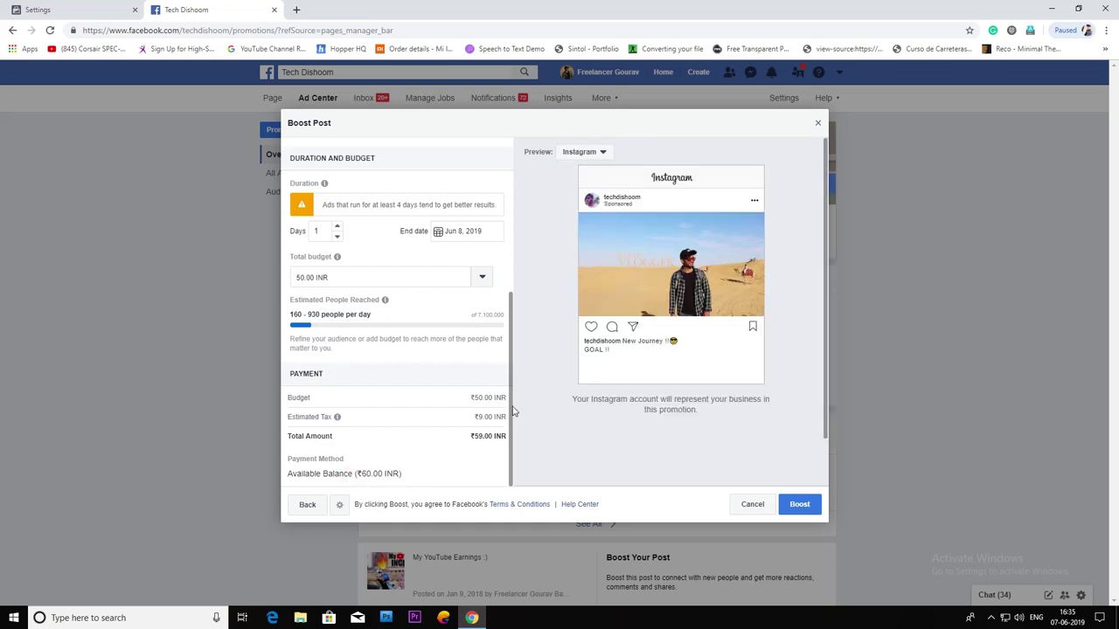
# - Submit the boost and complete the requested ad account information with the billing name and address details
pyautogui.click(800, 505)
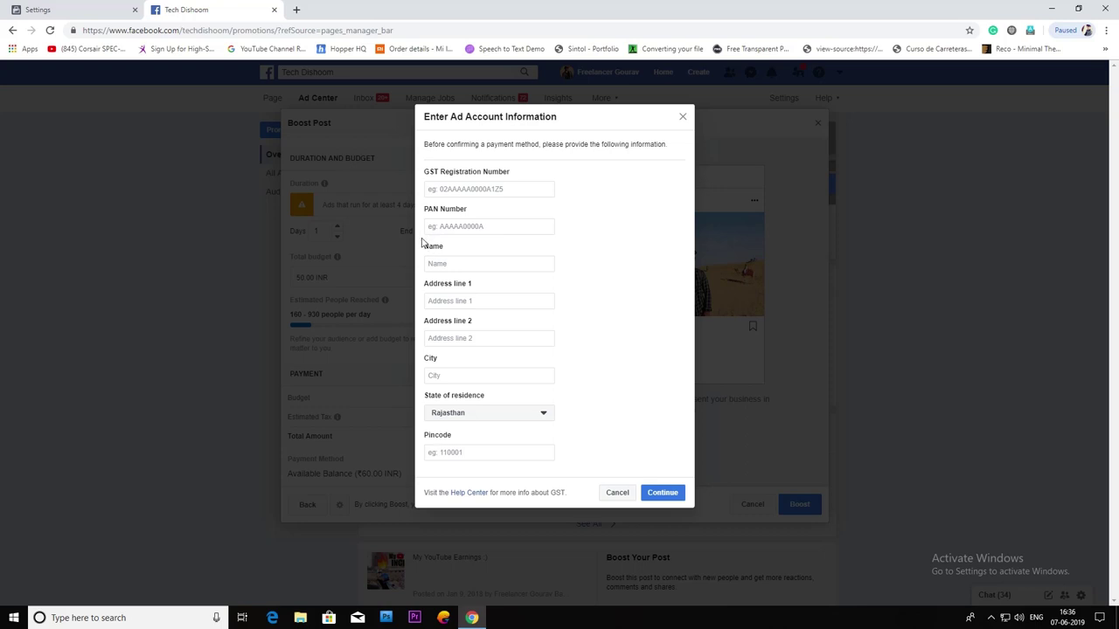
pyautogui.click(450, 228)
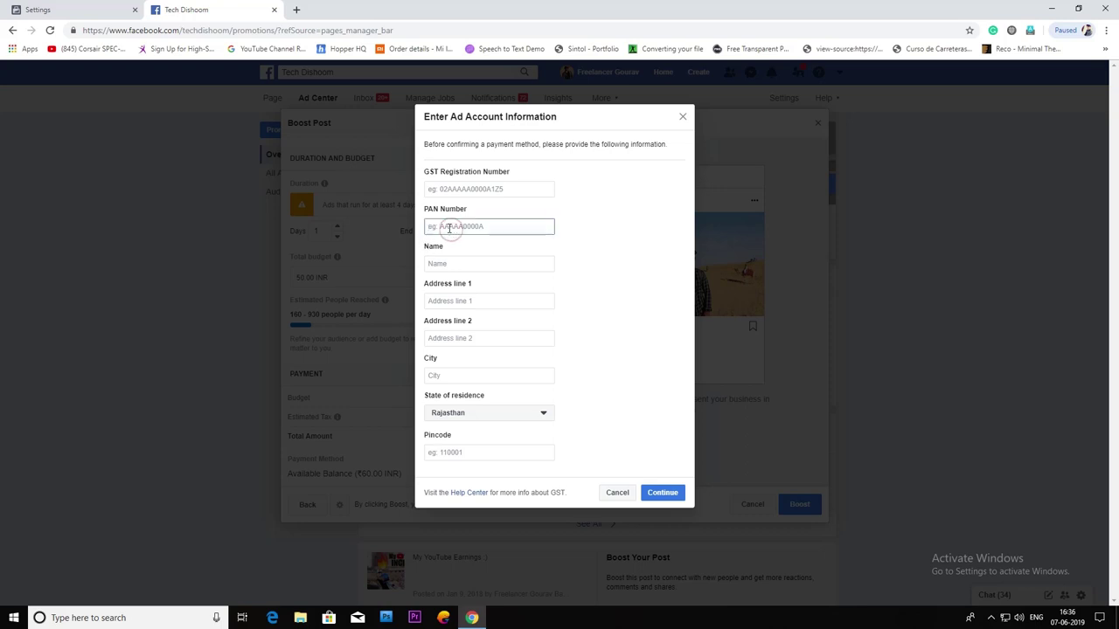
pyautogui.click(447, 227)
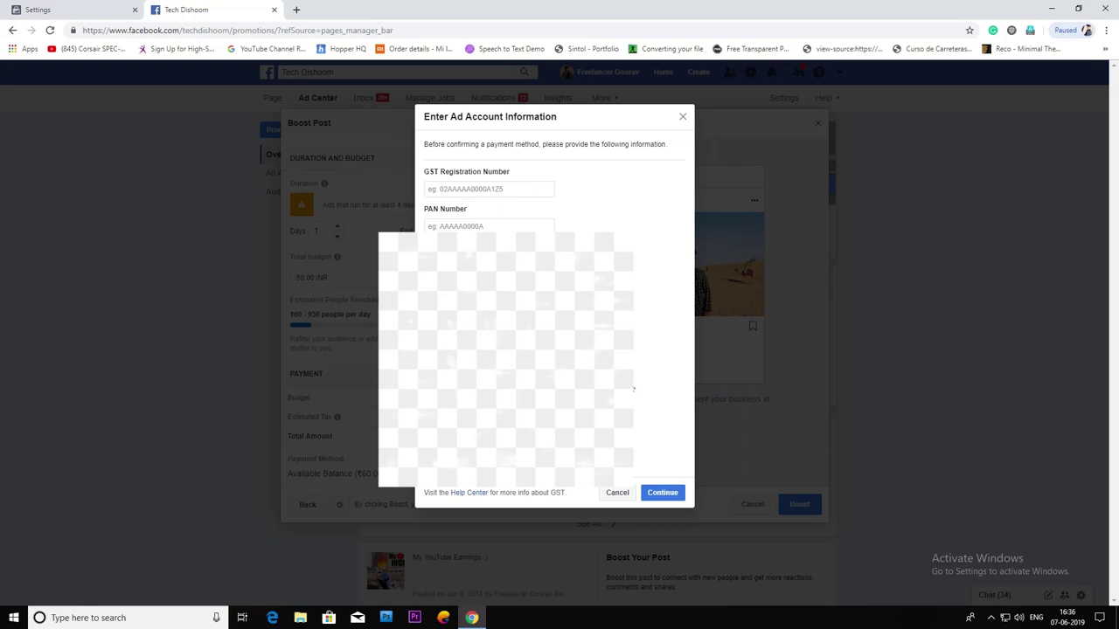
pyautogui.click(666, 494)
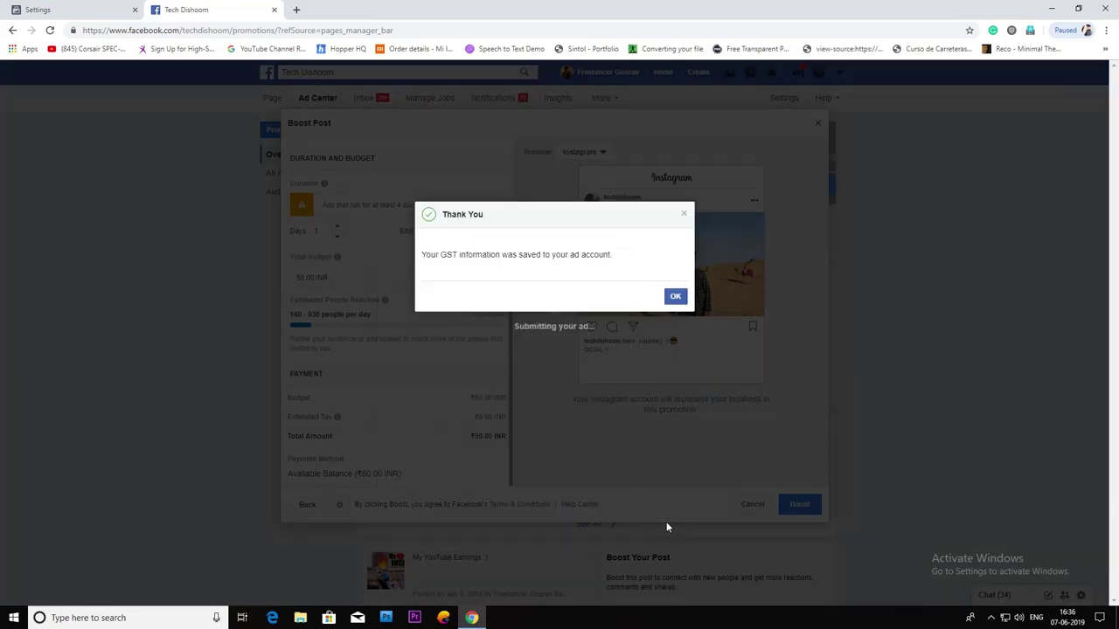
pyautogui.click(675, 295)
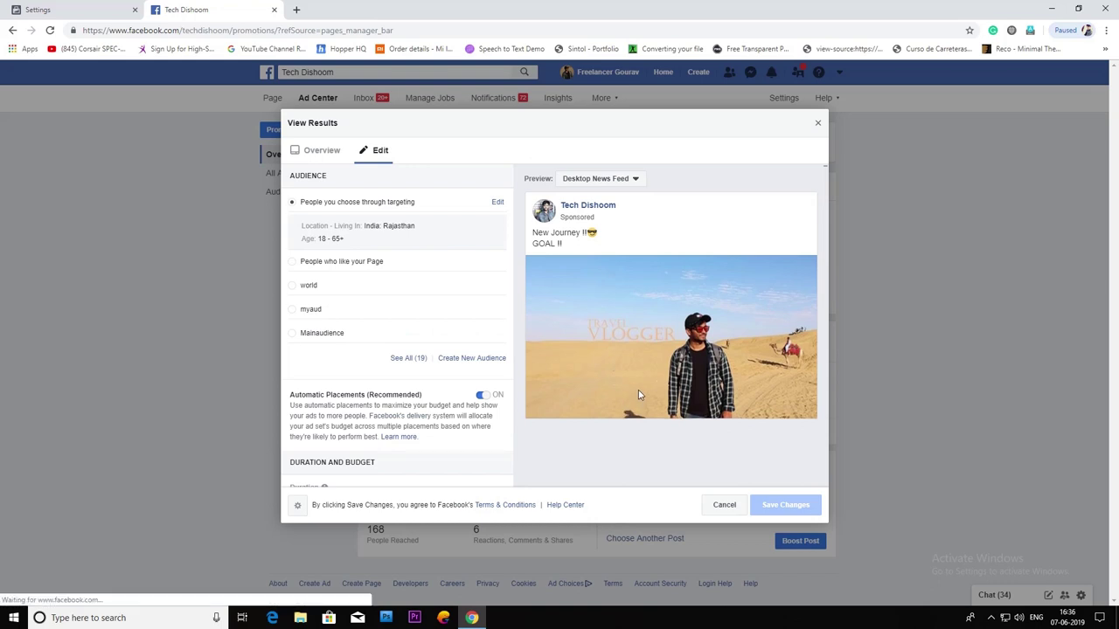
# - Examine the boosted post's overview with all details, including status, budget, amount spent, creator and payment method
pyautogui.click(335, 152)
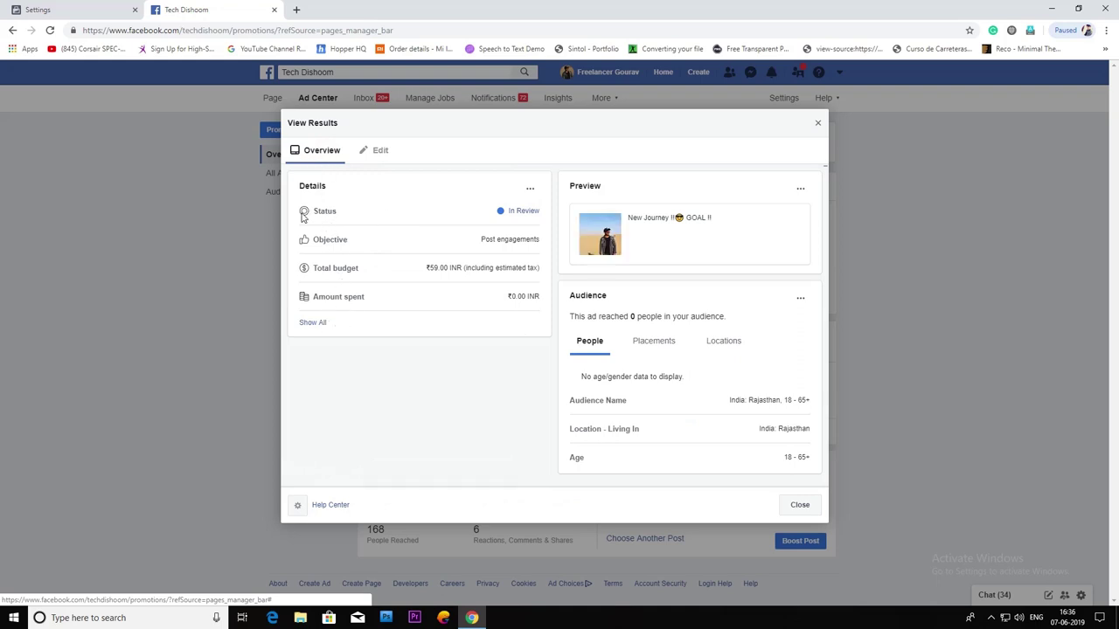
pyautogui.moveTo(302, 211); pyautogui.dragTo(341, 212)
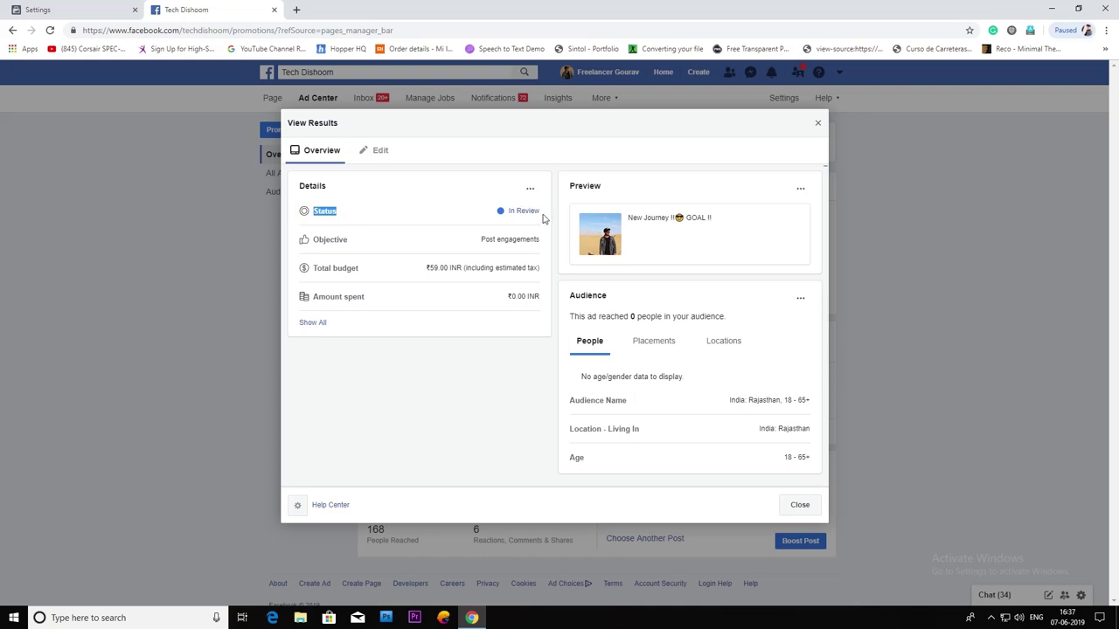
pyautogui.moveTo(542, 214); pyautogui.dragTo(496, 212)
pyautogui.moveTo(307, 272); pyautogui.dragTo(367, 298)
pyautogui.click(416, 292)
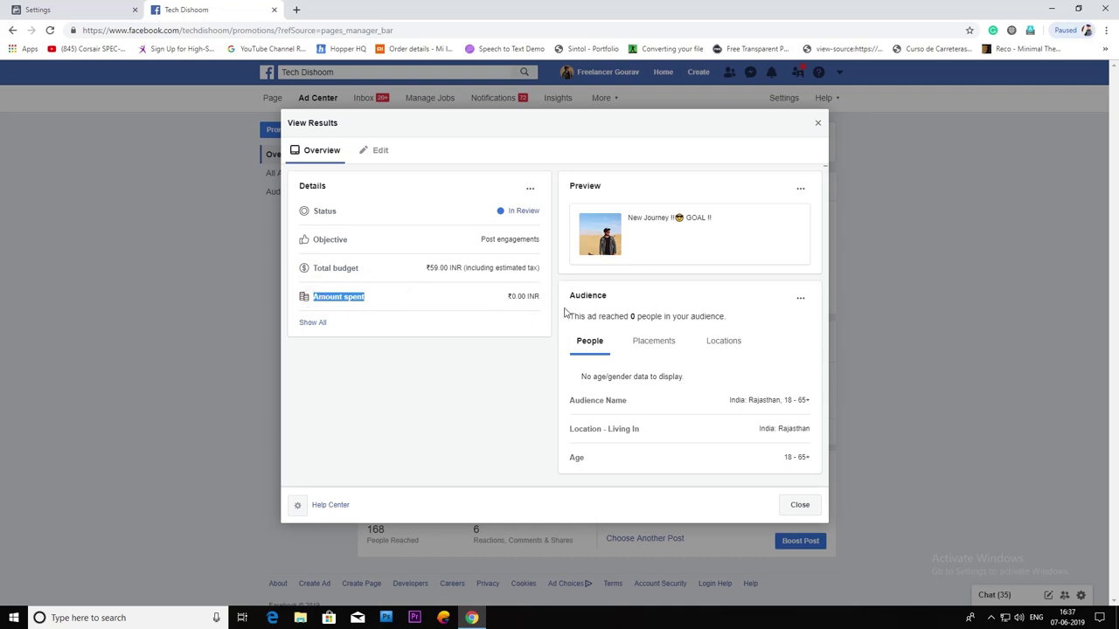
pyautogui.moveTo(508, 296); pyautogui.dragTo(543, 296)
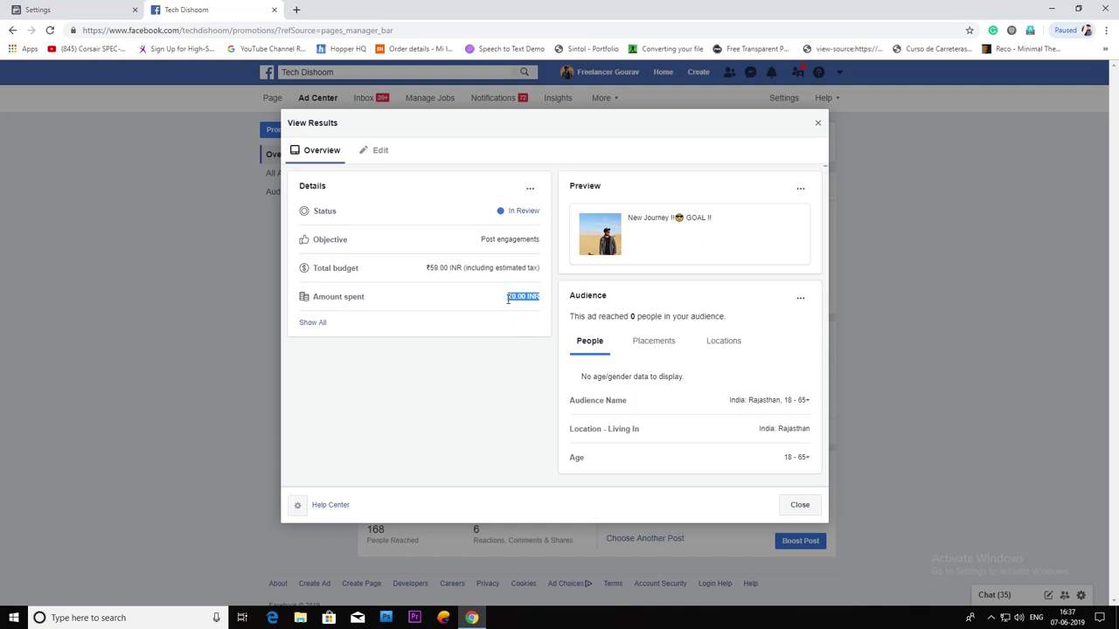
pyautogui.moveTo(504, 296); pyautogui.dragTo(541, 302)
pyautogui.click(302, 323)
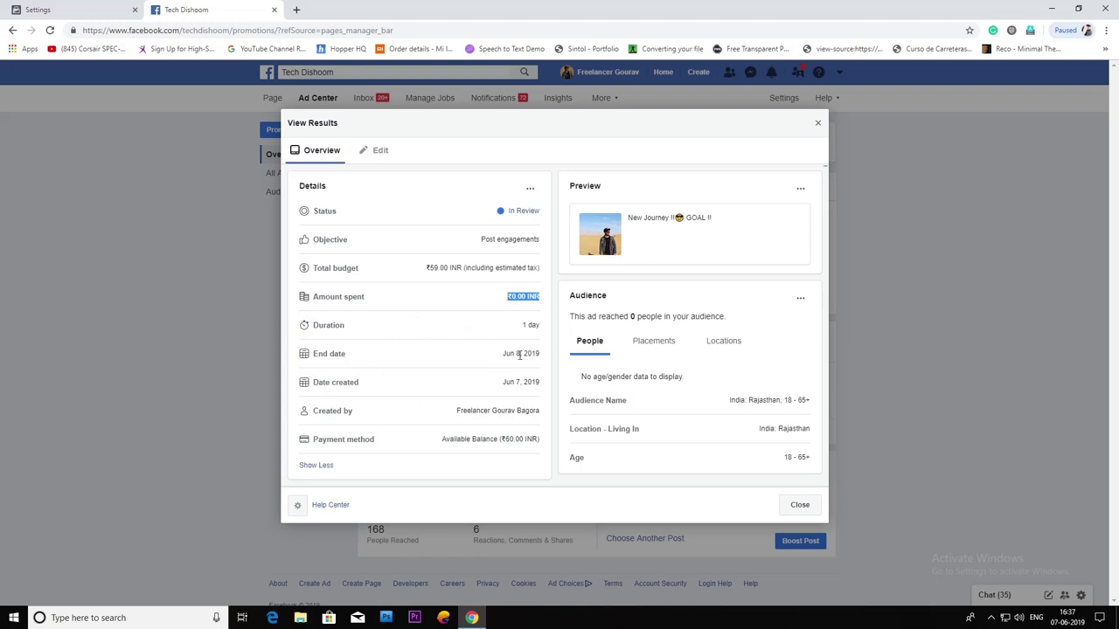
pyautogui.tripleClick(448, 412)
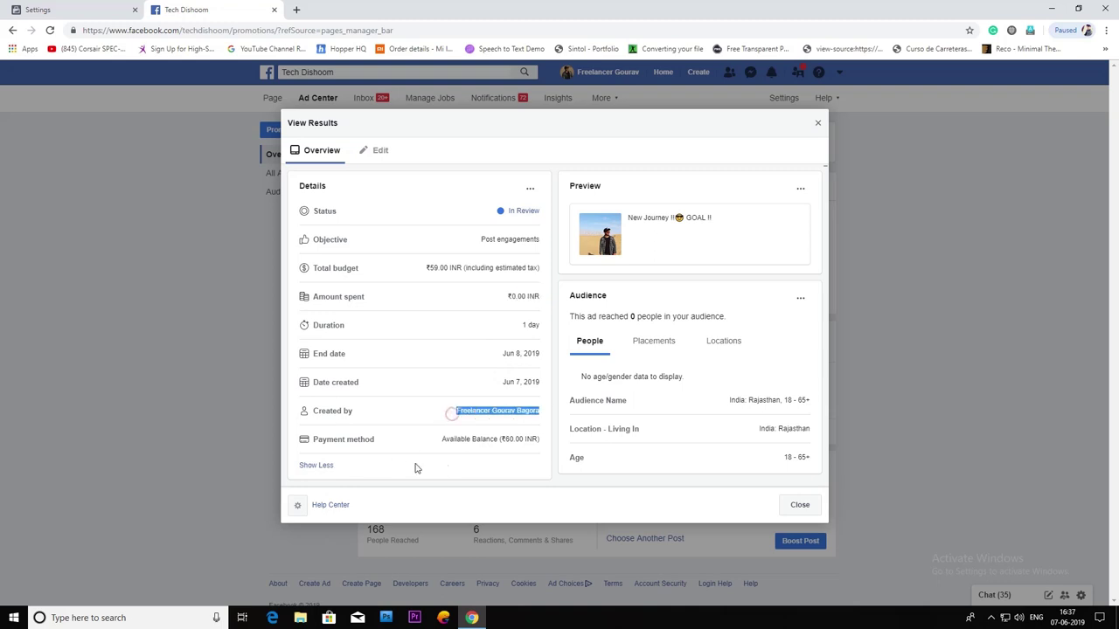
pyautogui.moveTo(442, 438); pyautogui.dragTo(542, 443)
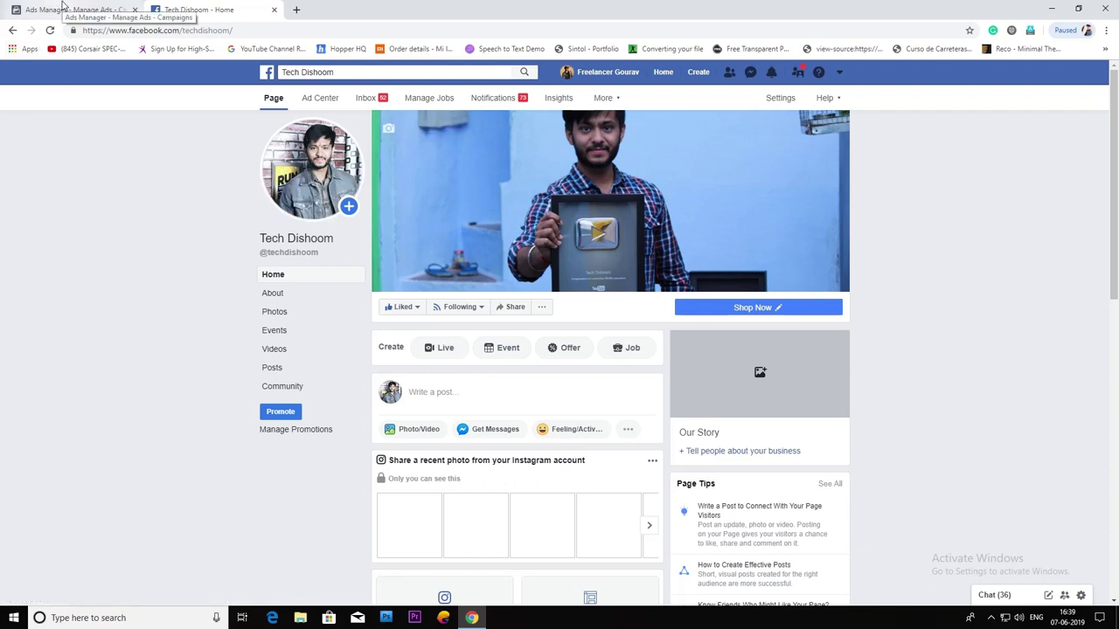
# - Switch to Ads Manager and check the delivery, budget and end date of the "New Journey !! GOAL !!" Instagram campaign
pyautogui.click(63, 7)
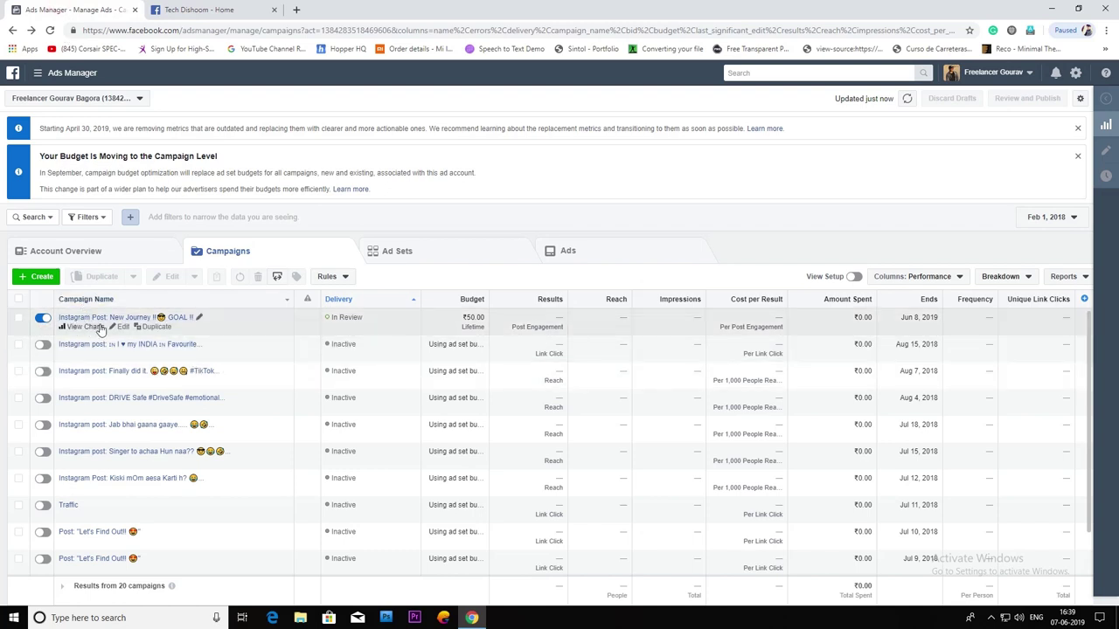
pyautogui.tripleClick(354, 319)
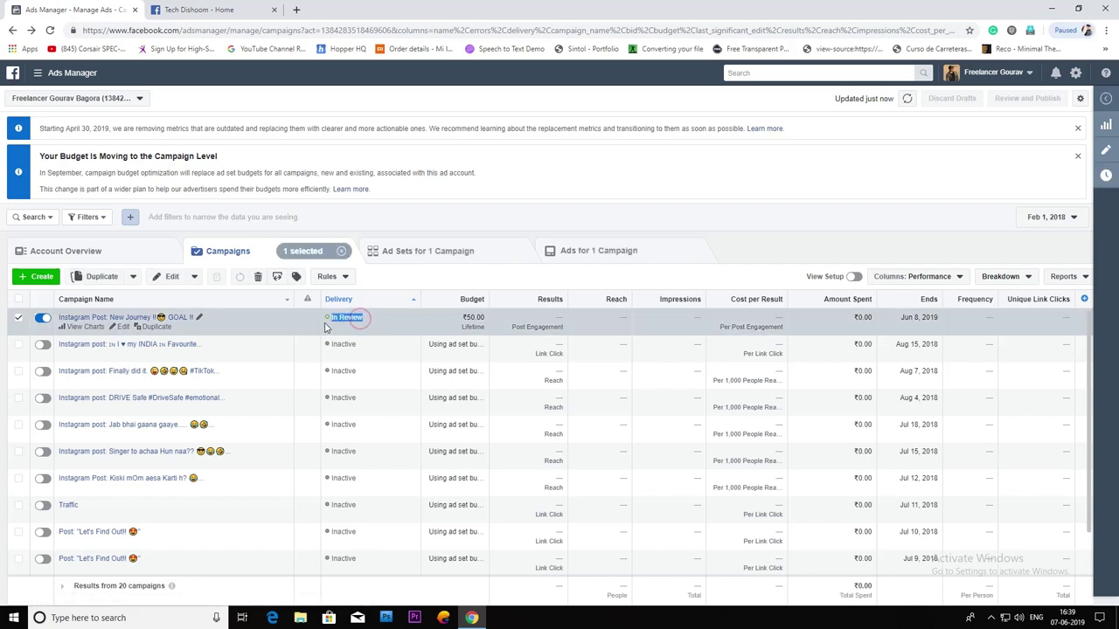
pyautogui.moveTo(464, 319); pyautogui.dragTo(486, 319)
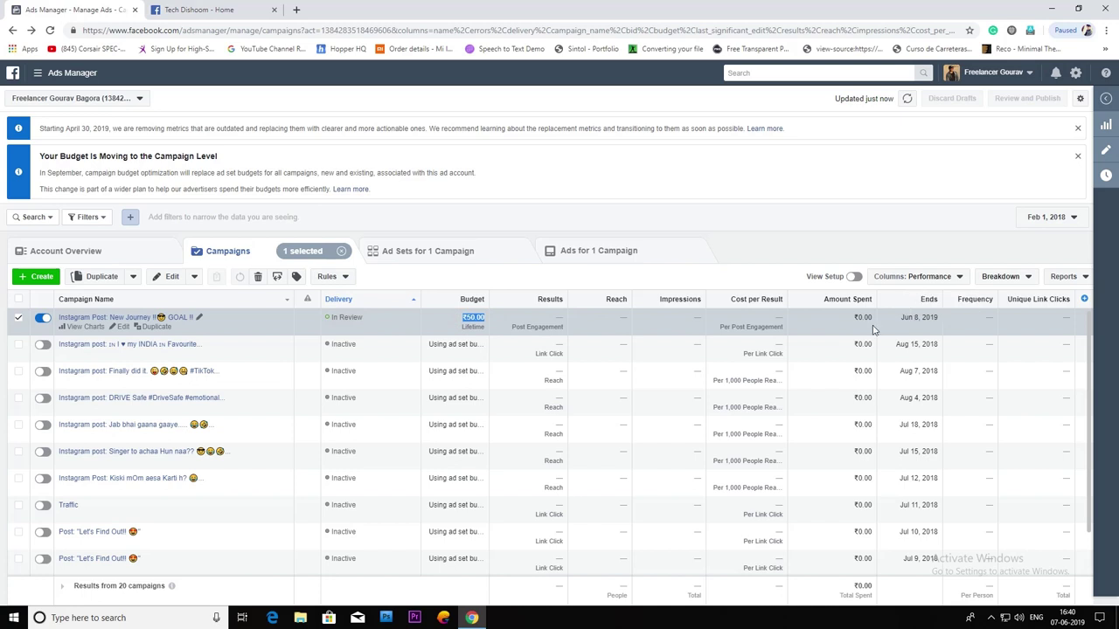
pyautogui.moveTo(902, 318); pyautogui.dragTo(917, 318)
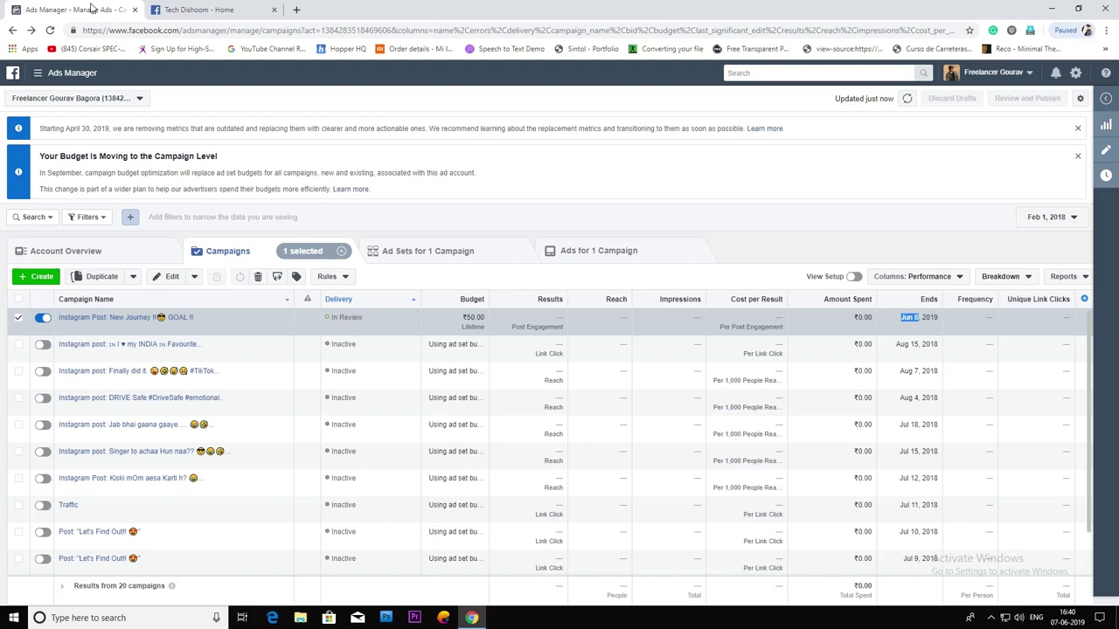
# - Open the ad account's payment settings from Billing and remove the saved MasterCard from the payment methods
pyautogui.click(31, 77)
pyautogui.click(27, 136)
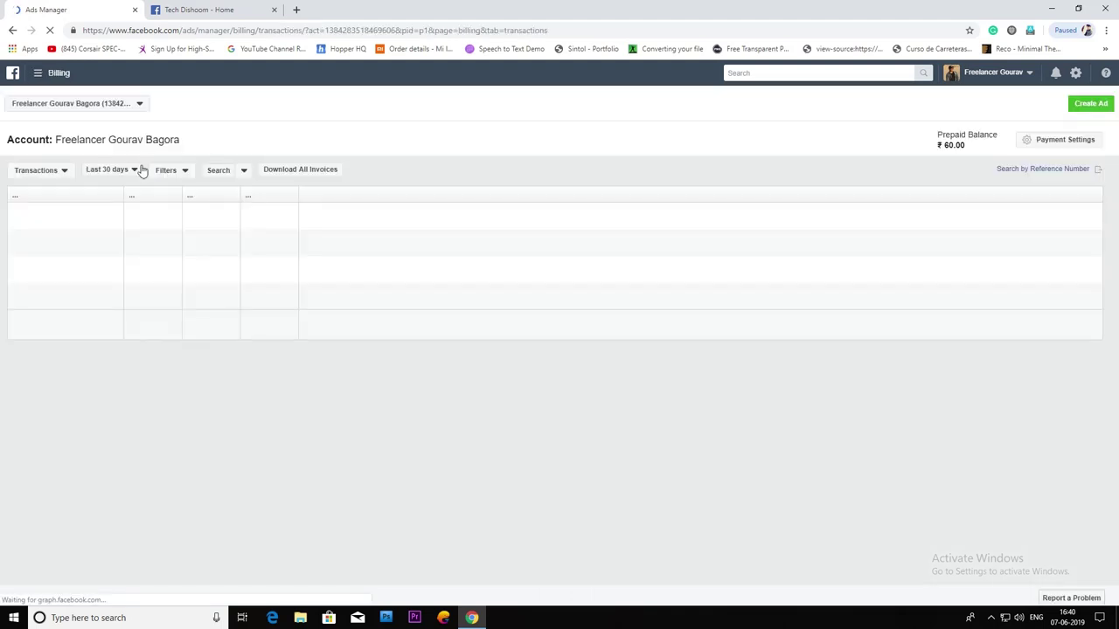
pyautogui.click(1077, 141)
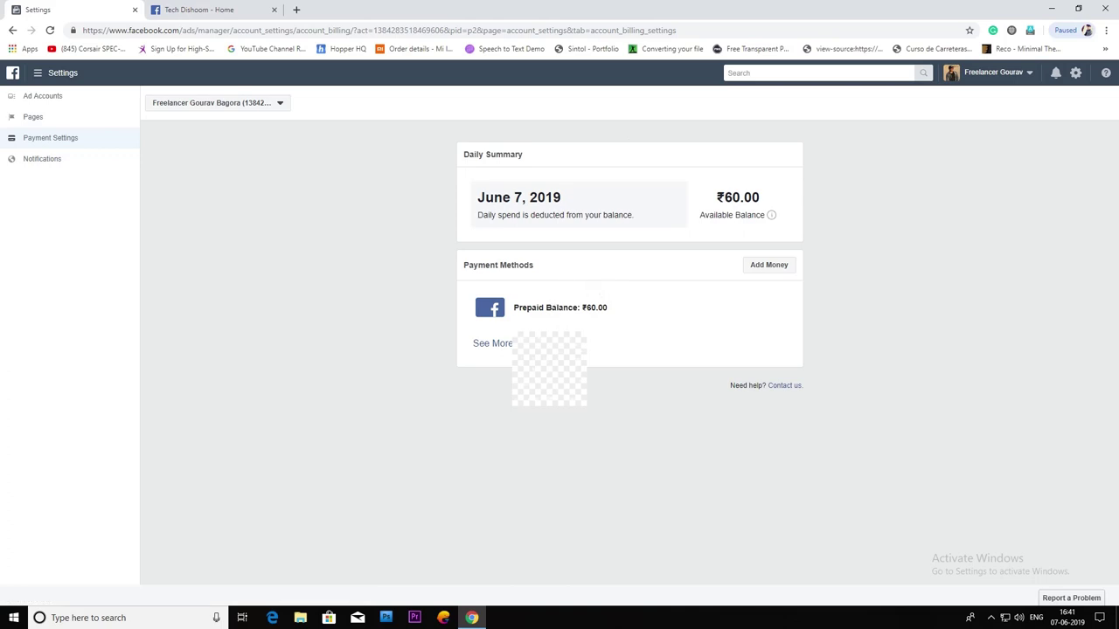
pyautogui.click(498, 343)
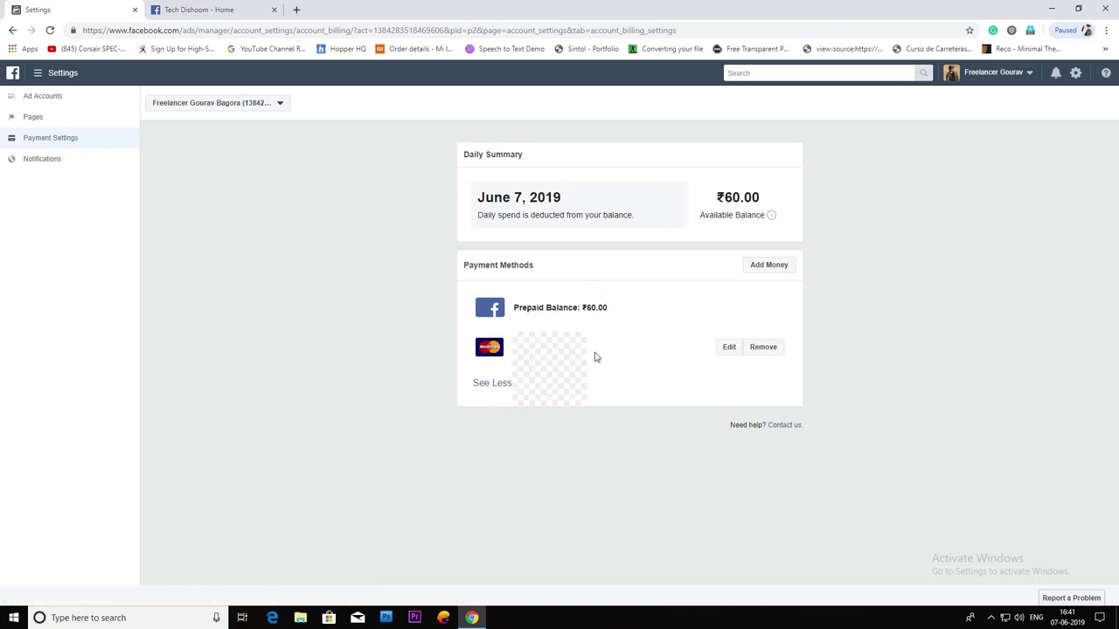
pyautogui.click(764, 348)
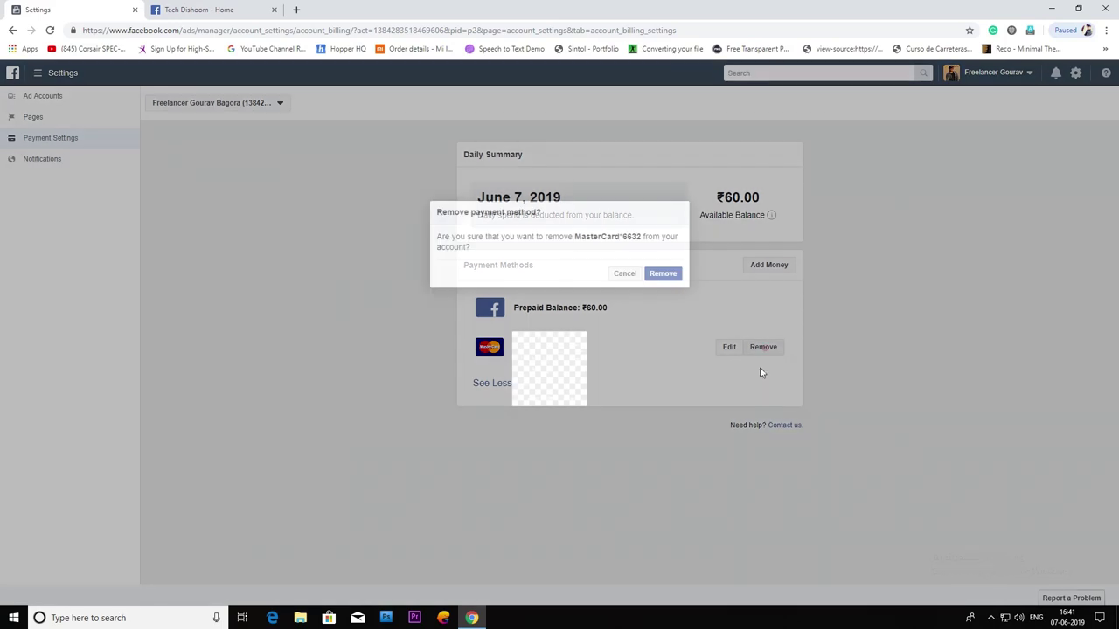
pyautogui.click(663, 275)
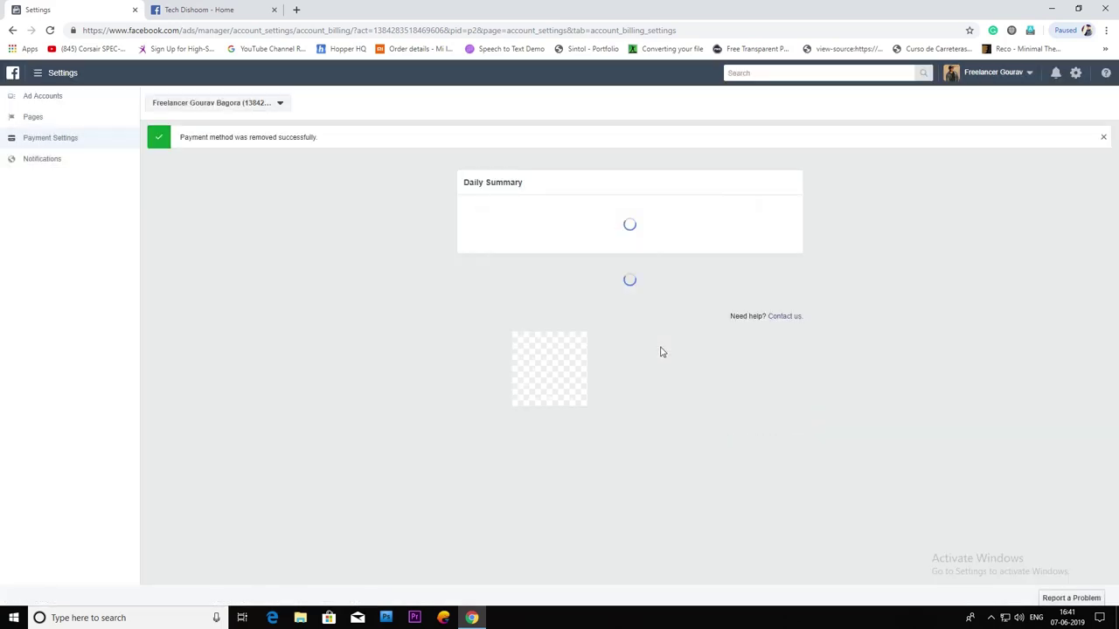